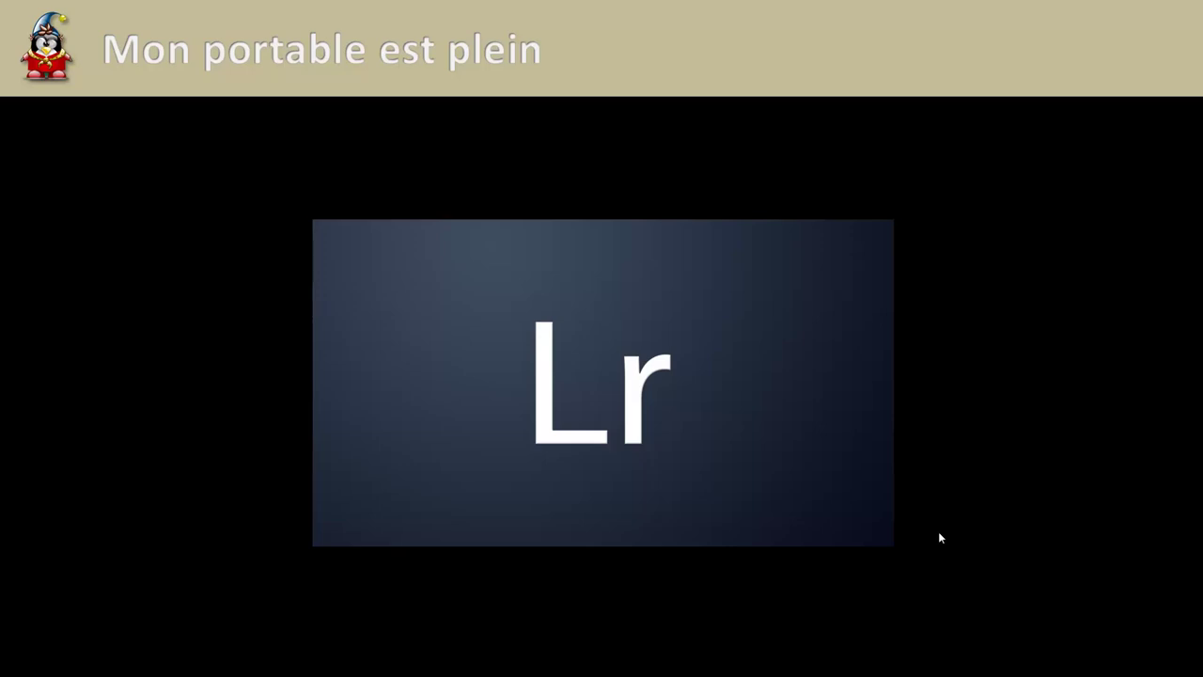
Advance the slides through the full-laptop and external-drive diagrams, moving the negatives to the drive.
click(940, 537)
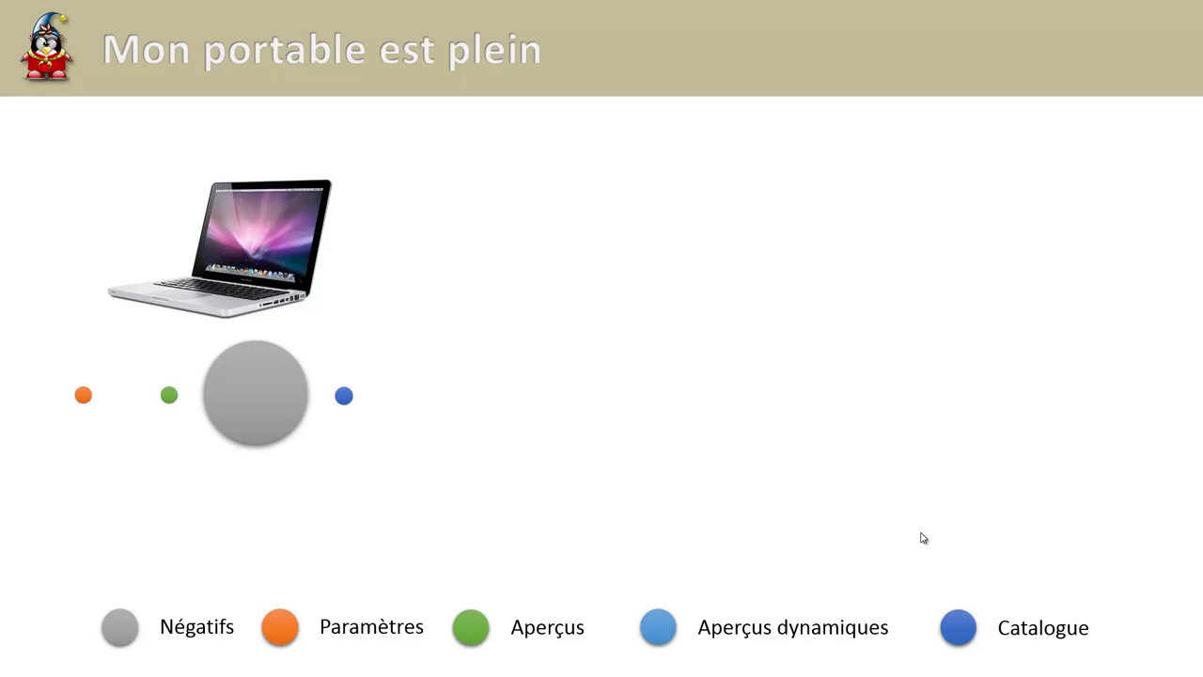
click(923, 538)
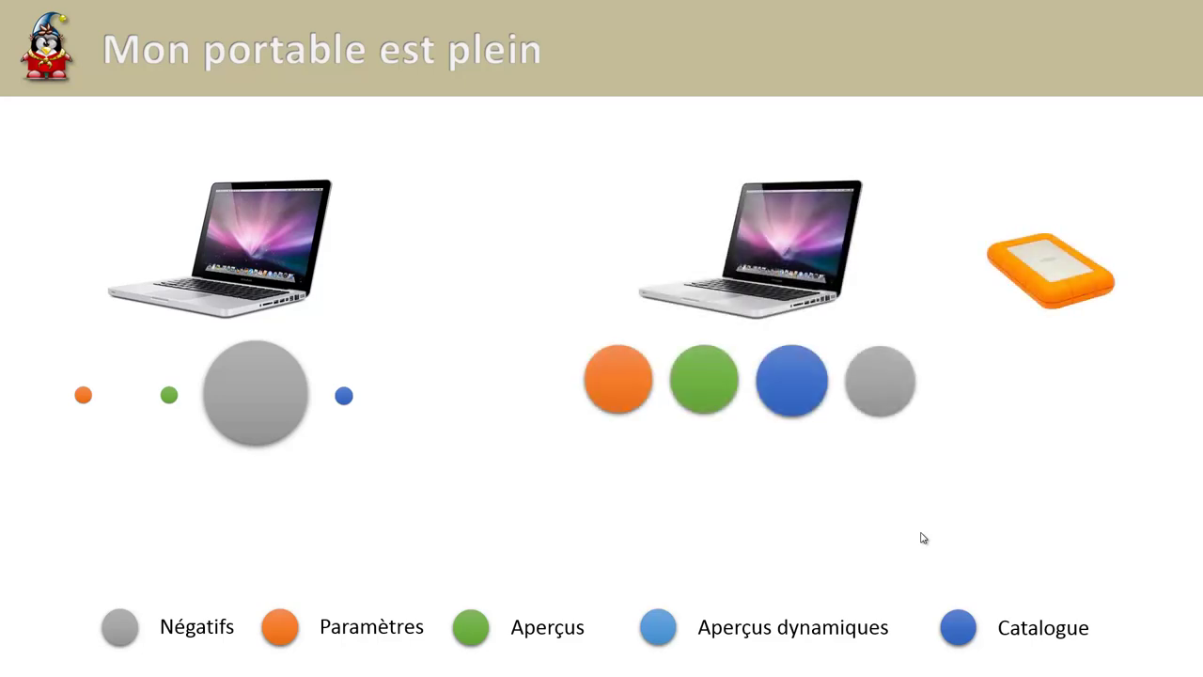
click(923, 538)
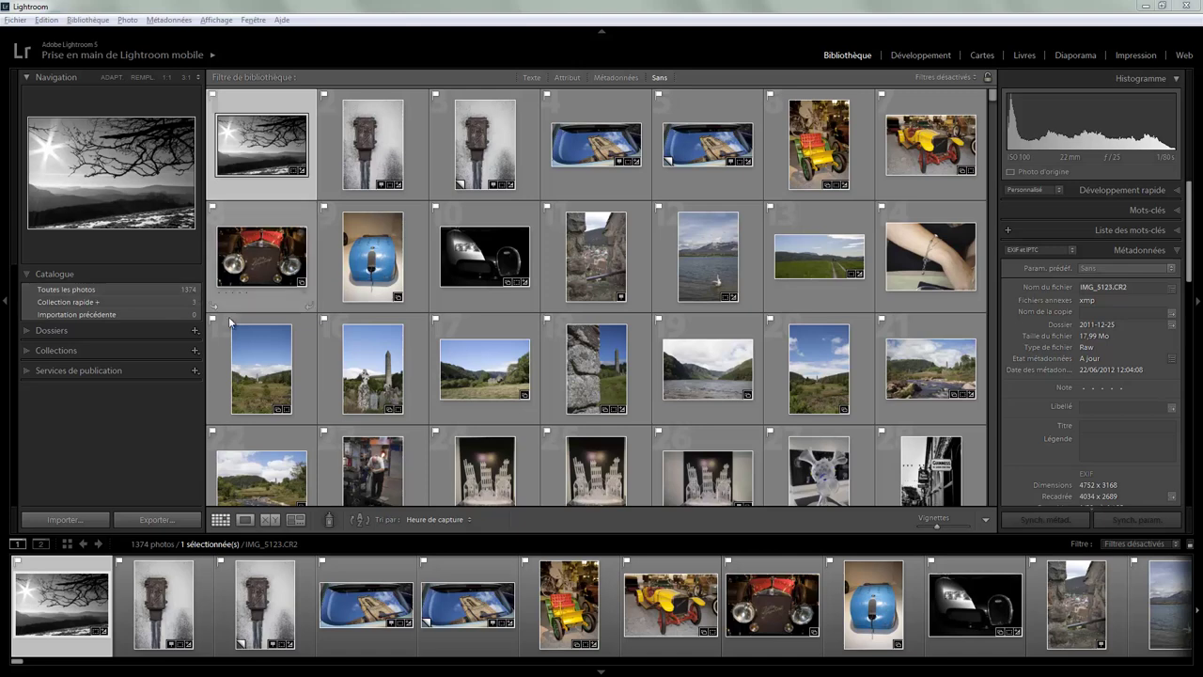
Expand the Dossiers panel to show the 2011–2014 folders on Disque local (C:).
click(27, 330)
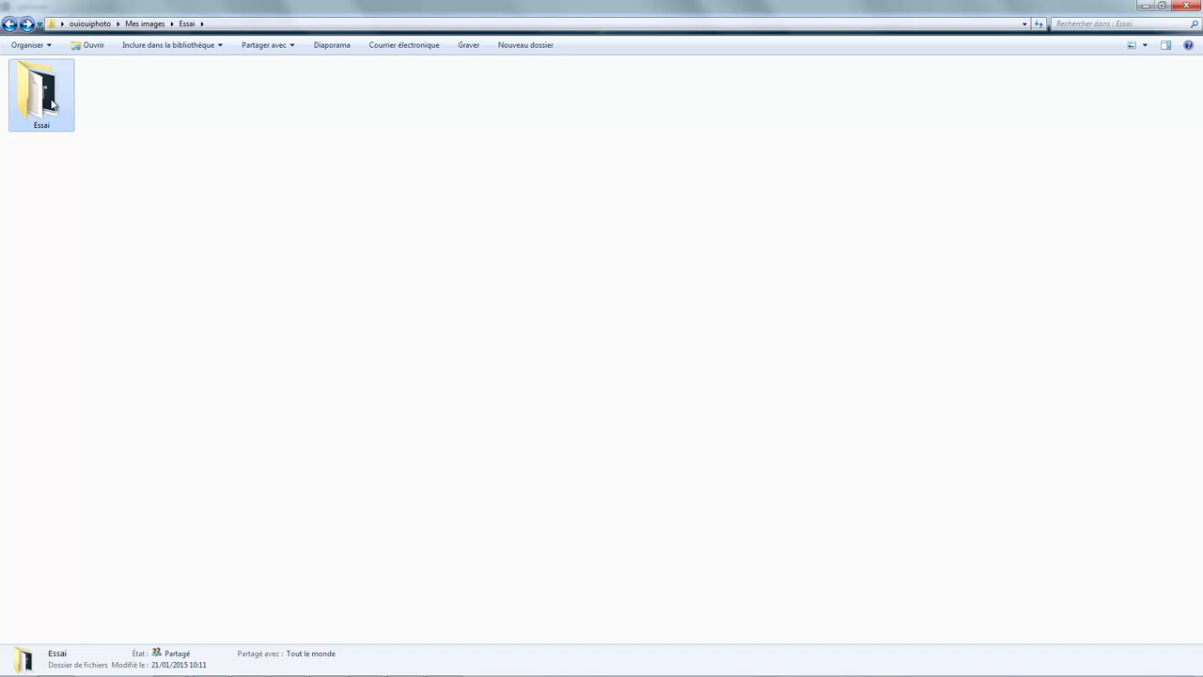
Check the Essai folder's properties: 31,0 Go in 2 177 files.
right_click(47, 100)
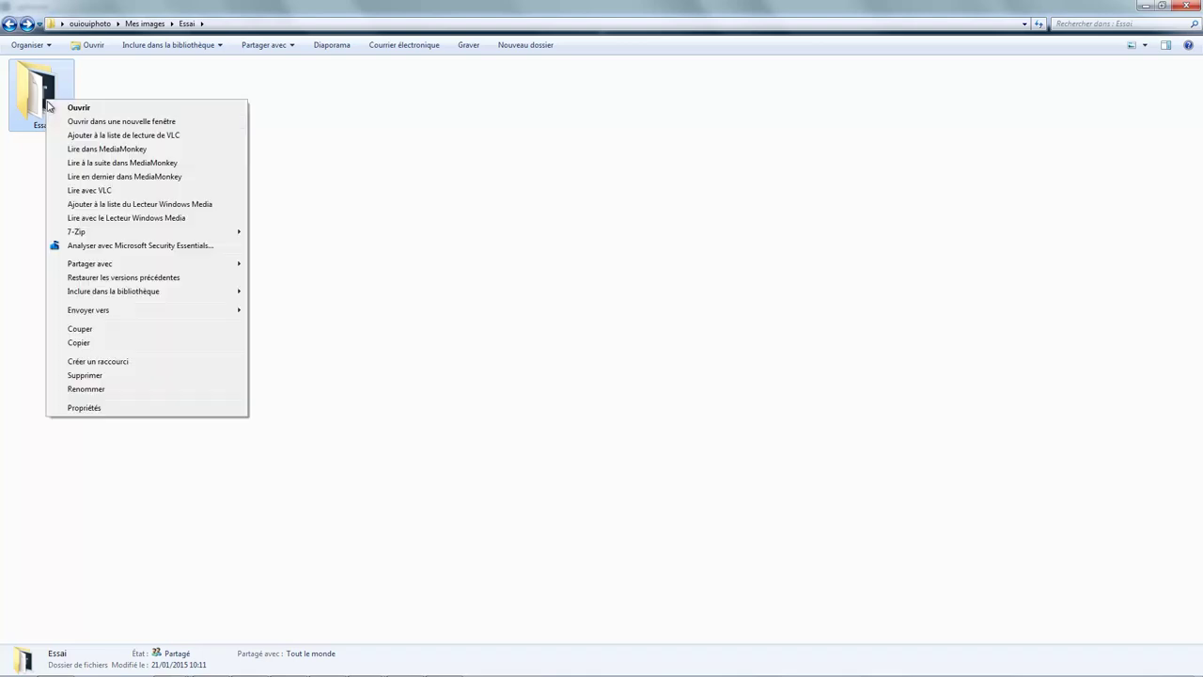
click(101, 409)
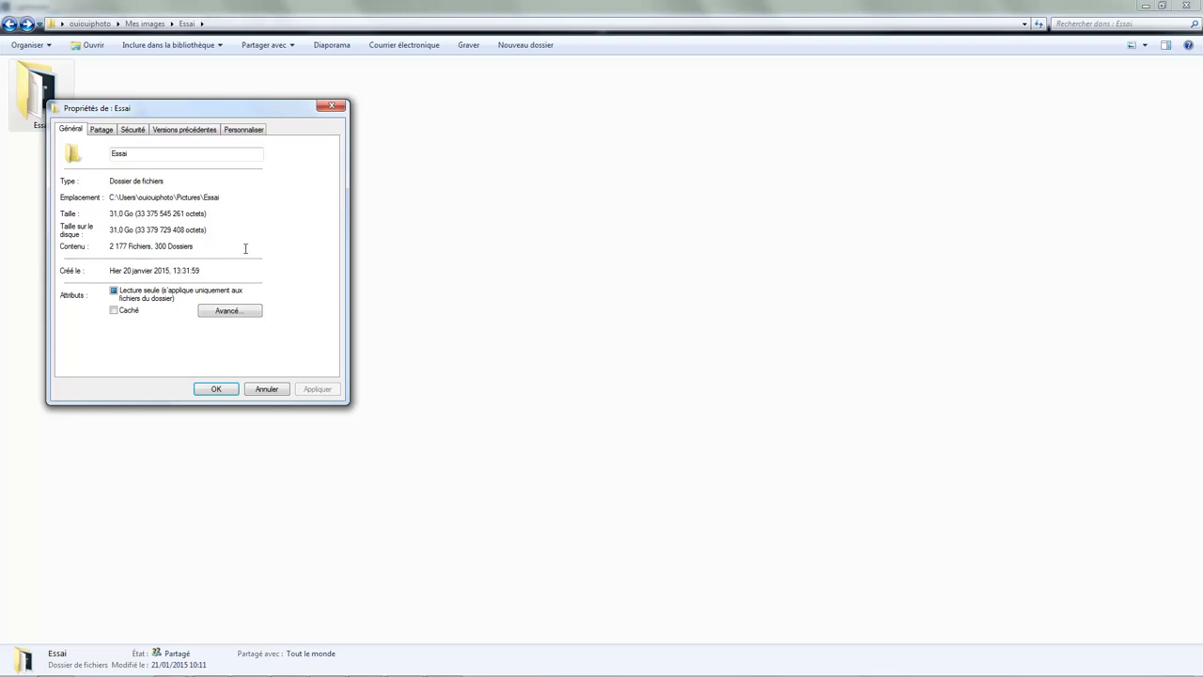
click(267, 389)
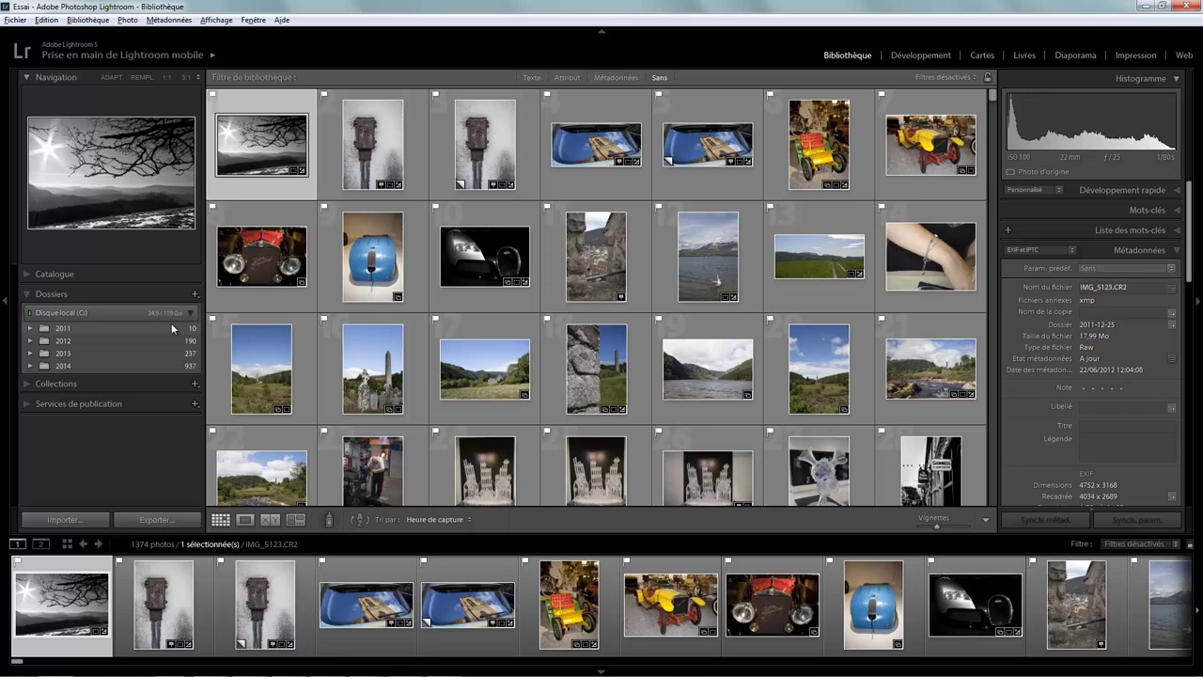
Create a folder named Lightroom on Mon disque USB (K:) and add it to the catalog's folders.
click(195, 295)
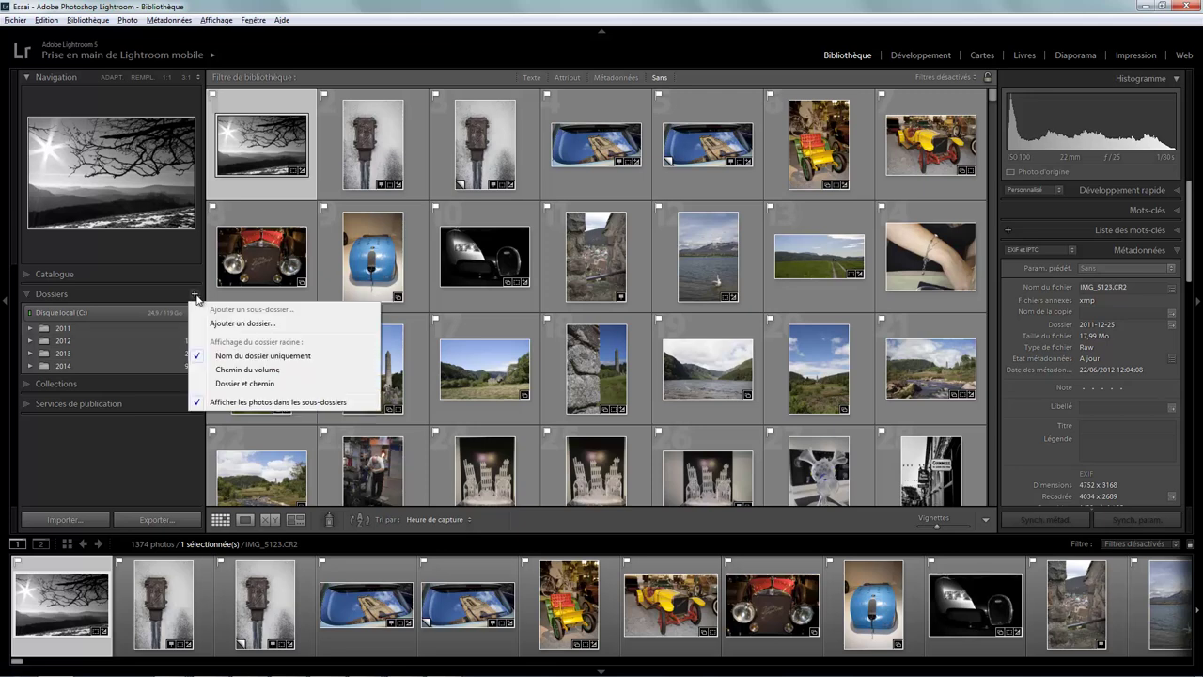
click(236, 324)
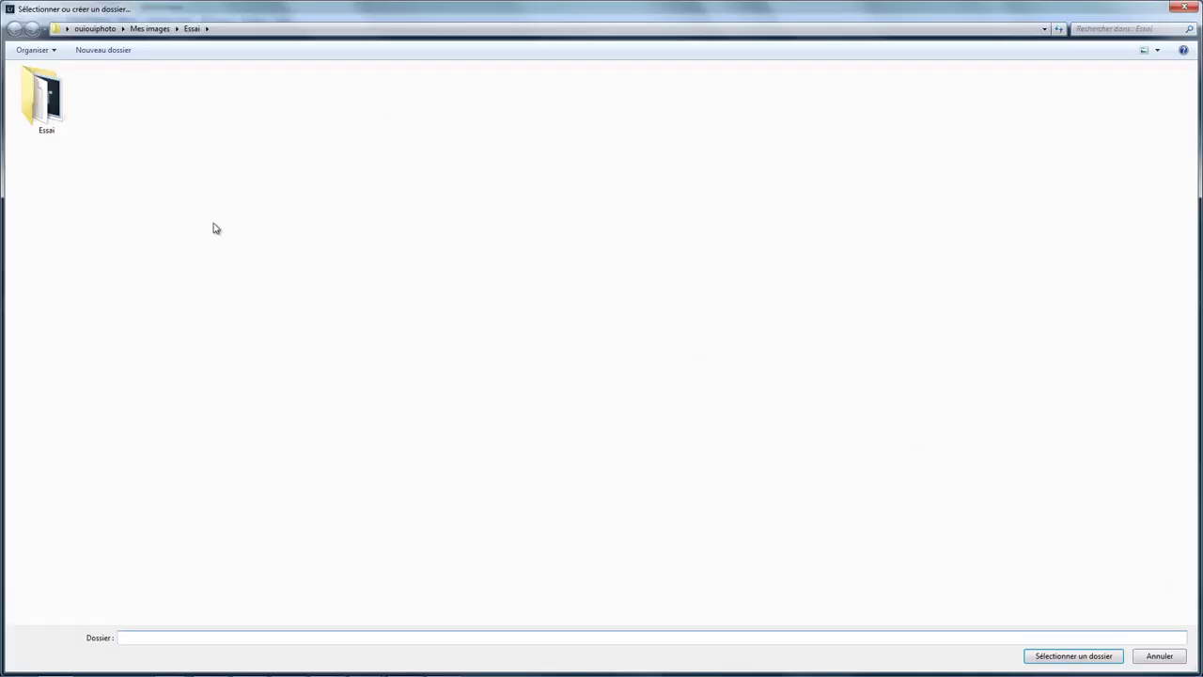
click(66, 29)
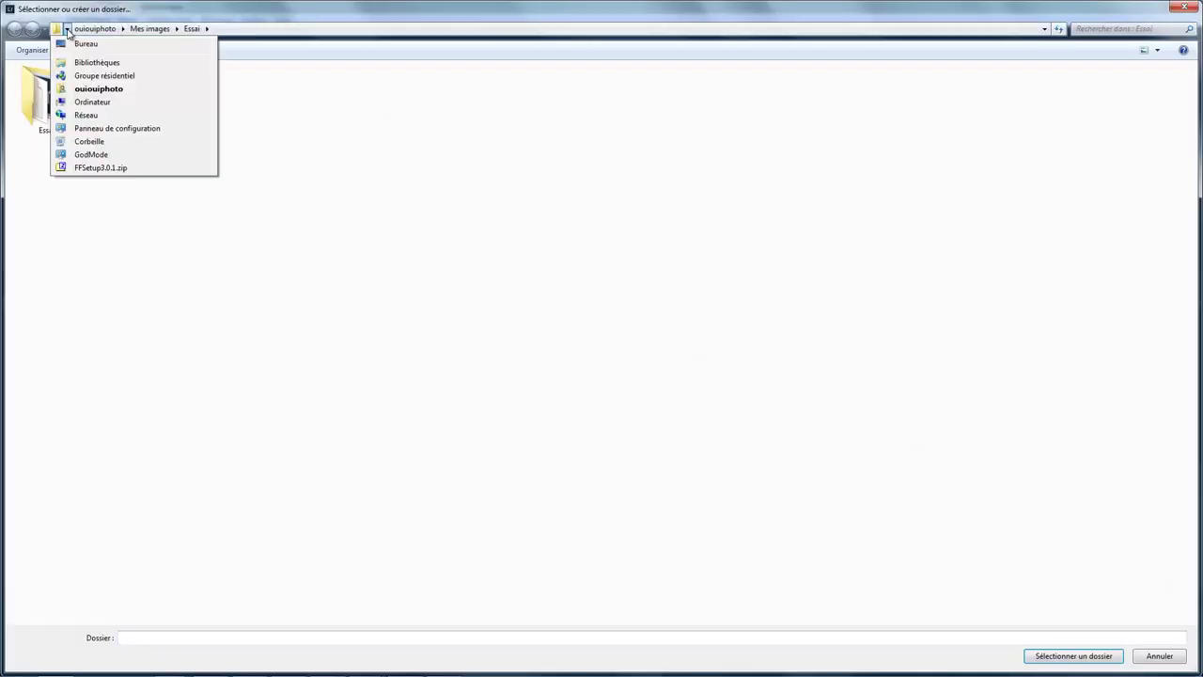
click(94, 101)
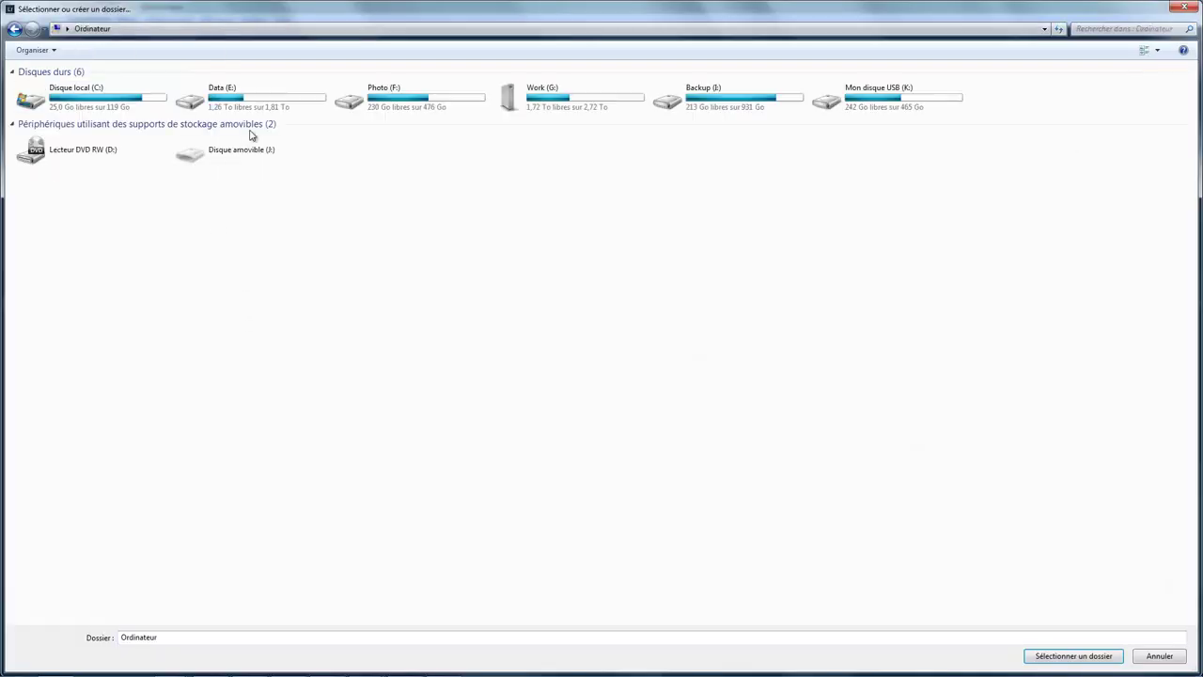
double_click(881, 100)
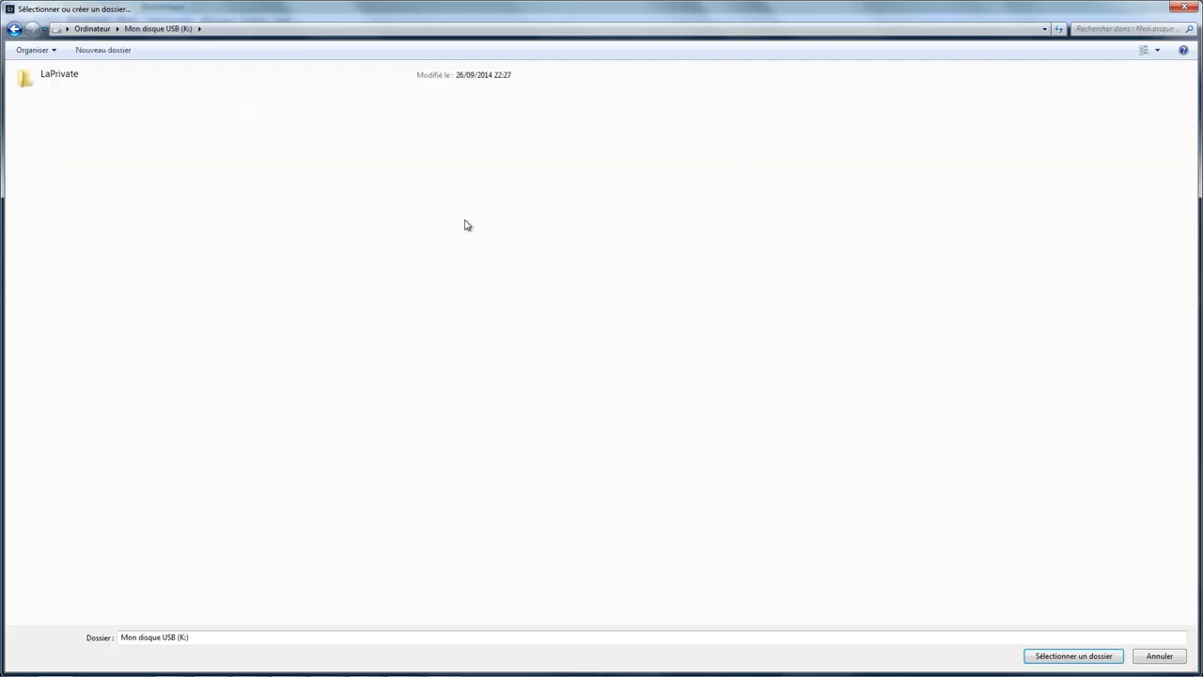
right_click(434, 223)
mouse_move(508, 357)
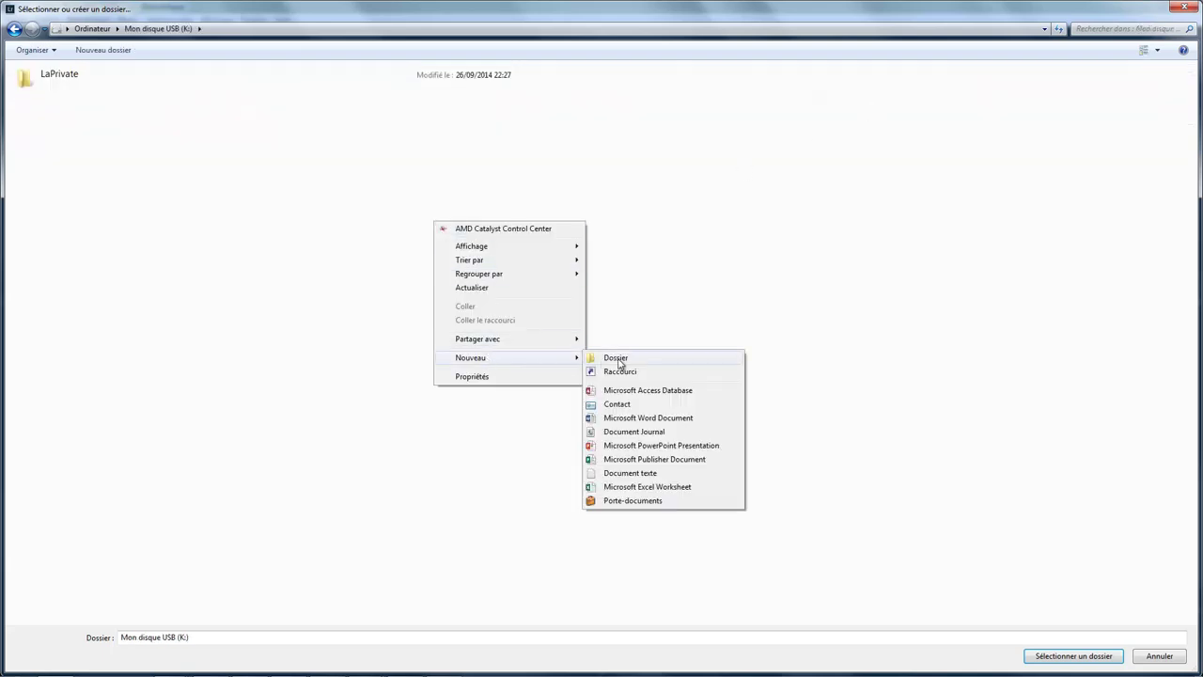
click(615, 359)
text(Lig)
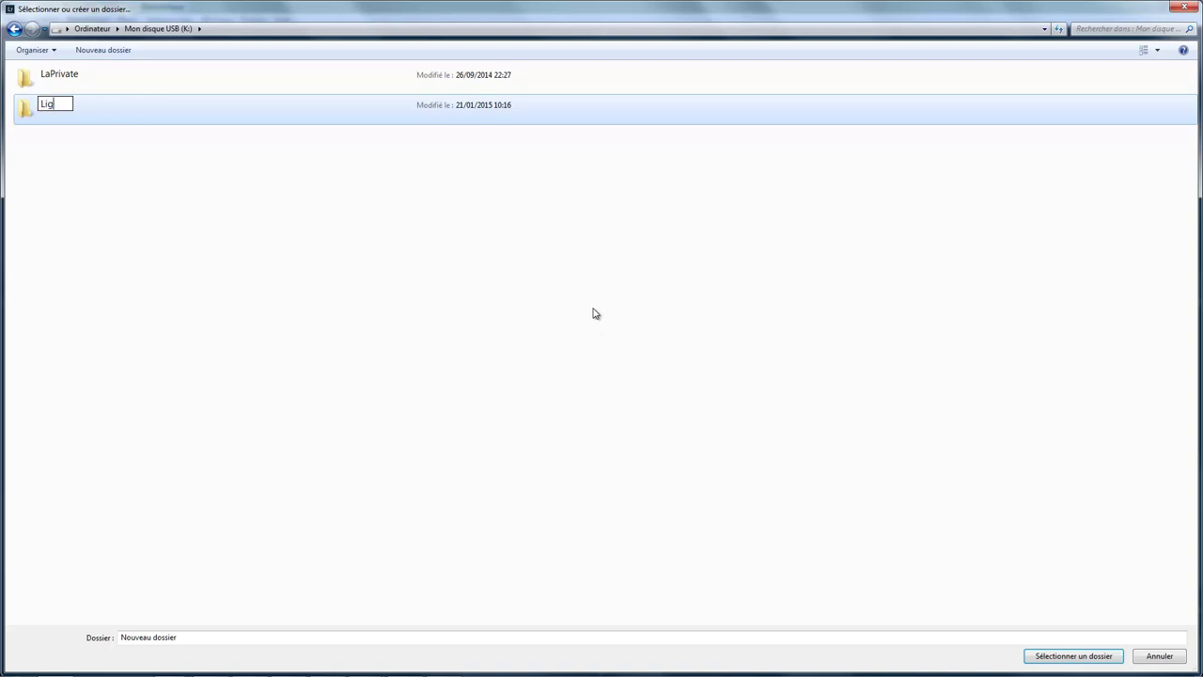
text(htroom)
key(Return)
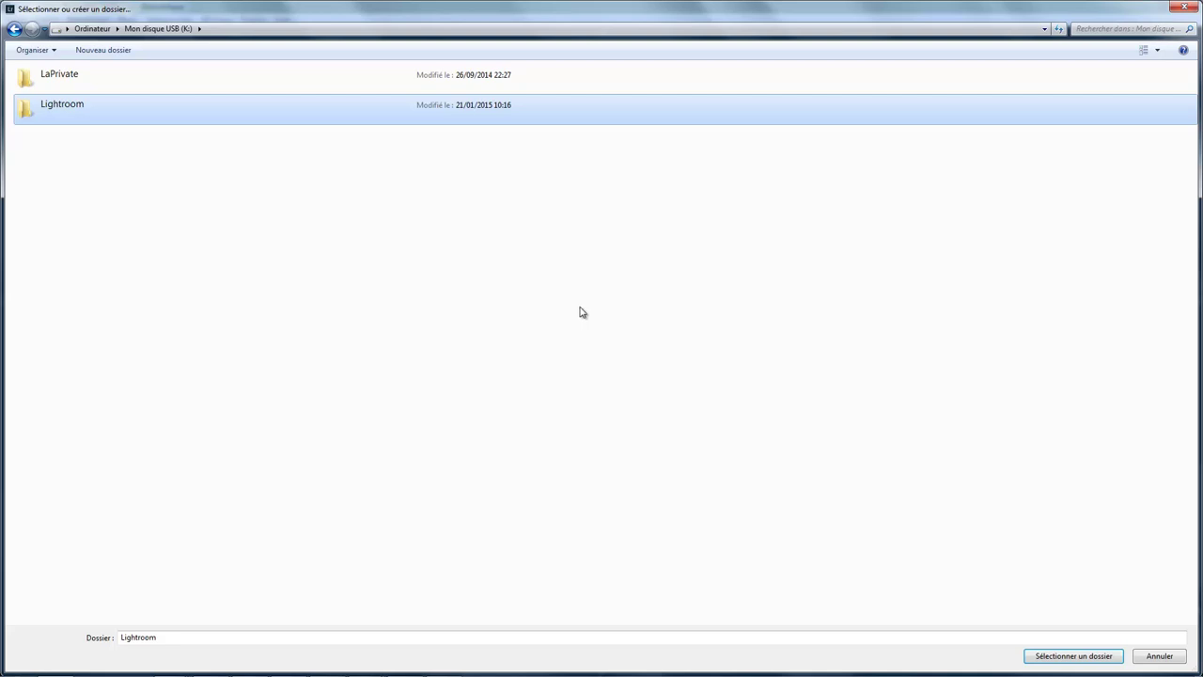
click(1065, 656)
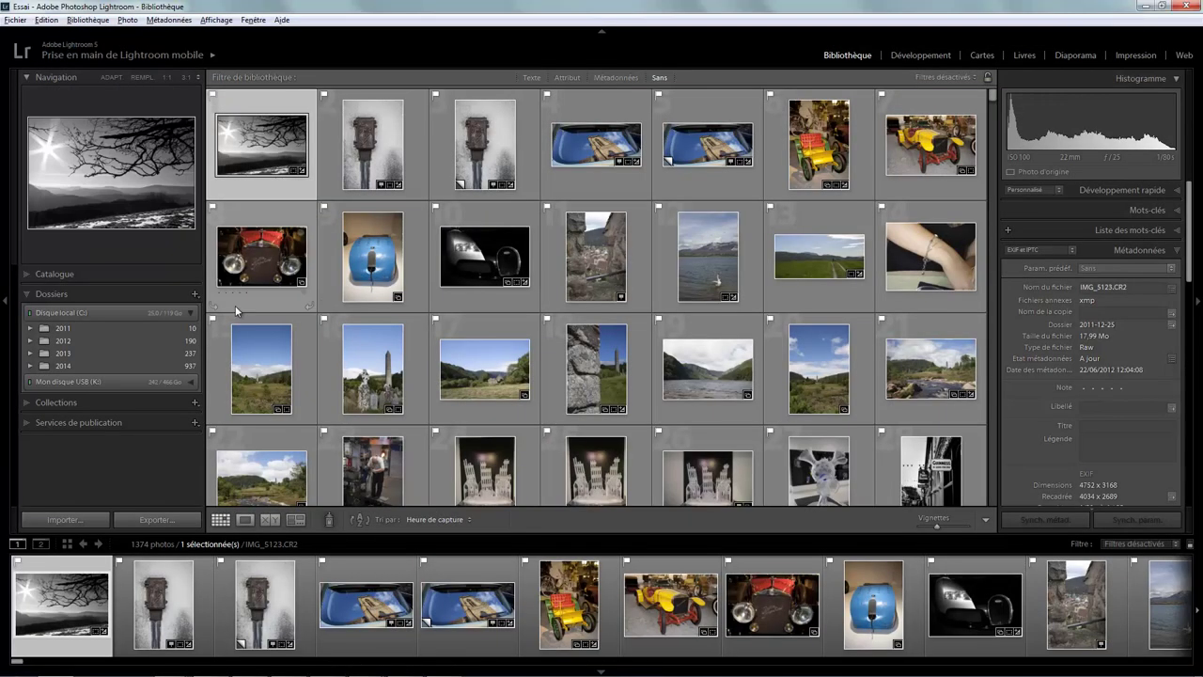
Expand Mon disque USB (K:) and select the four year folders 2011 through 2014.
click(192, 385)
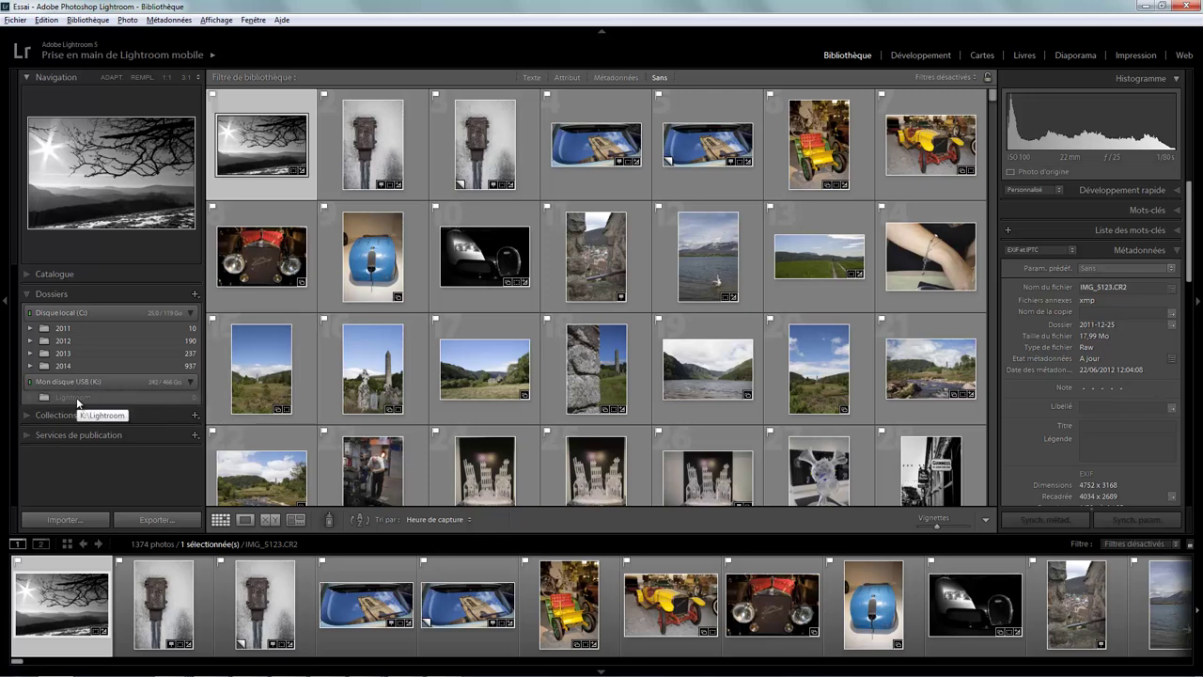
click(81, 329)
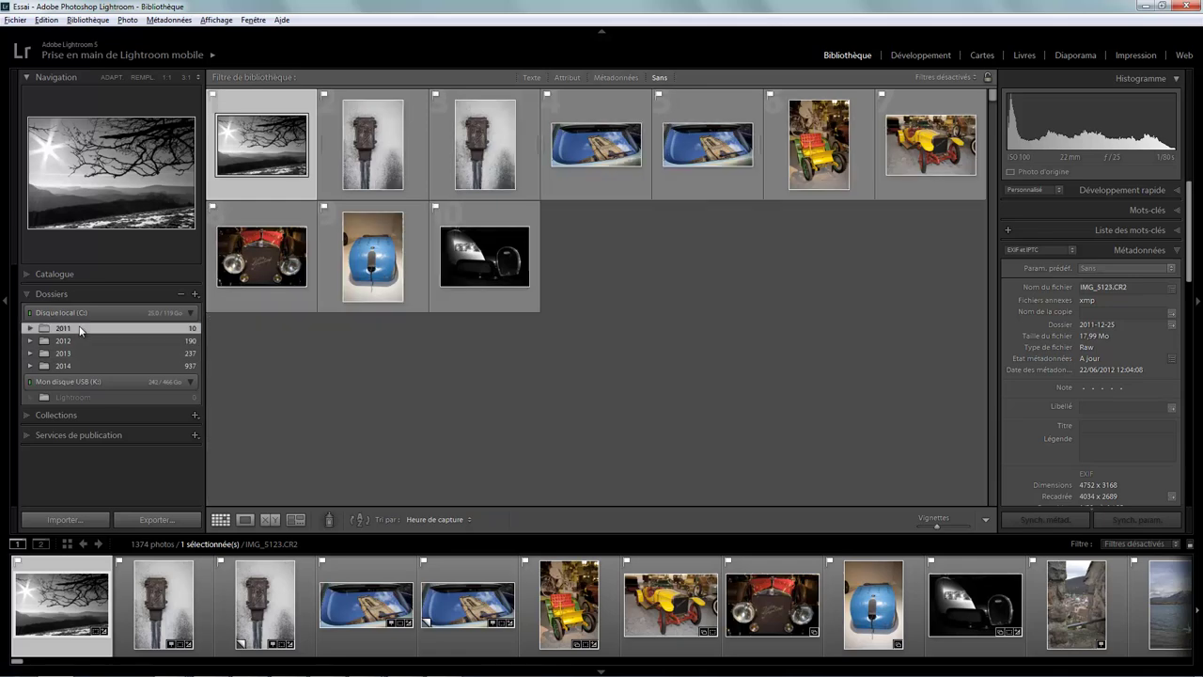
shift+click(89, 365)
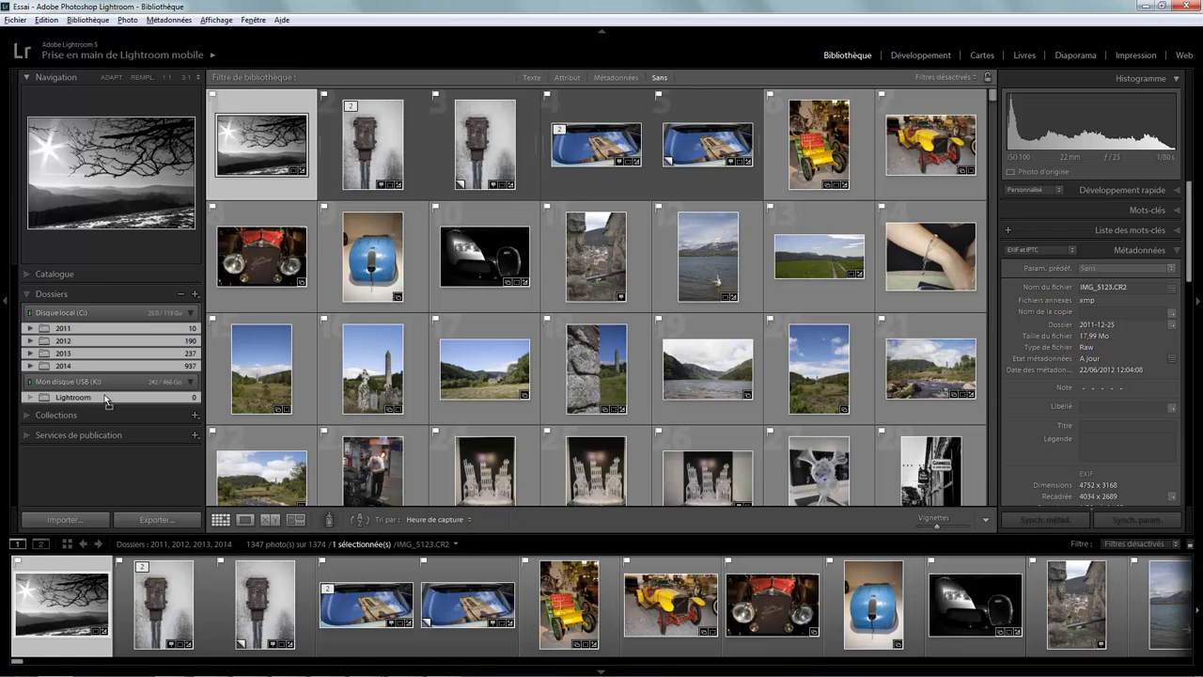
Drag the 2011–2014 folders onto the Lightroom folder on Mon disque USB (K:).
drag(104, 396, 105, 398)
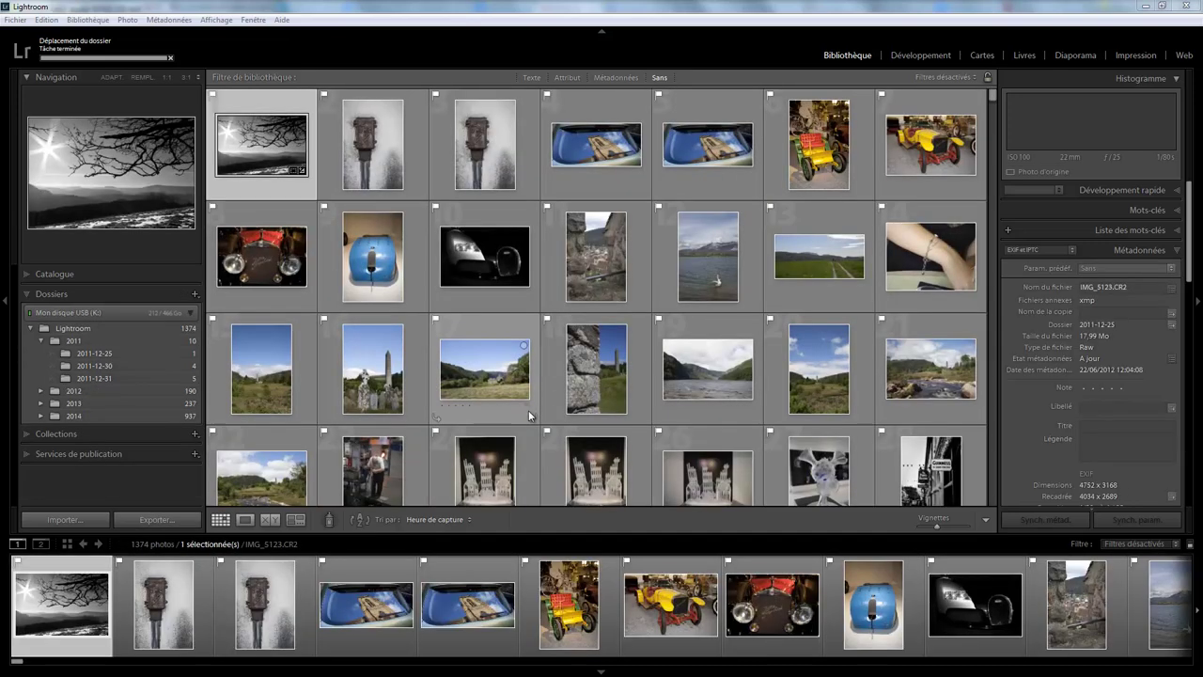
Verify Toutes les photos still counts 1374 photos, then reopen the Dossiers panel.
click(24, 274)
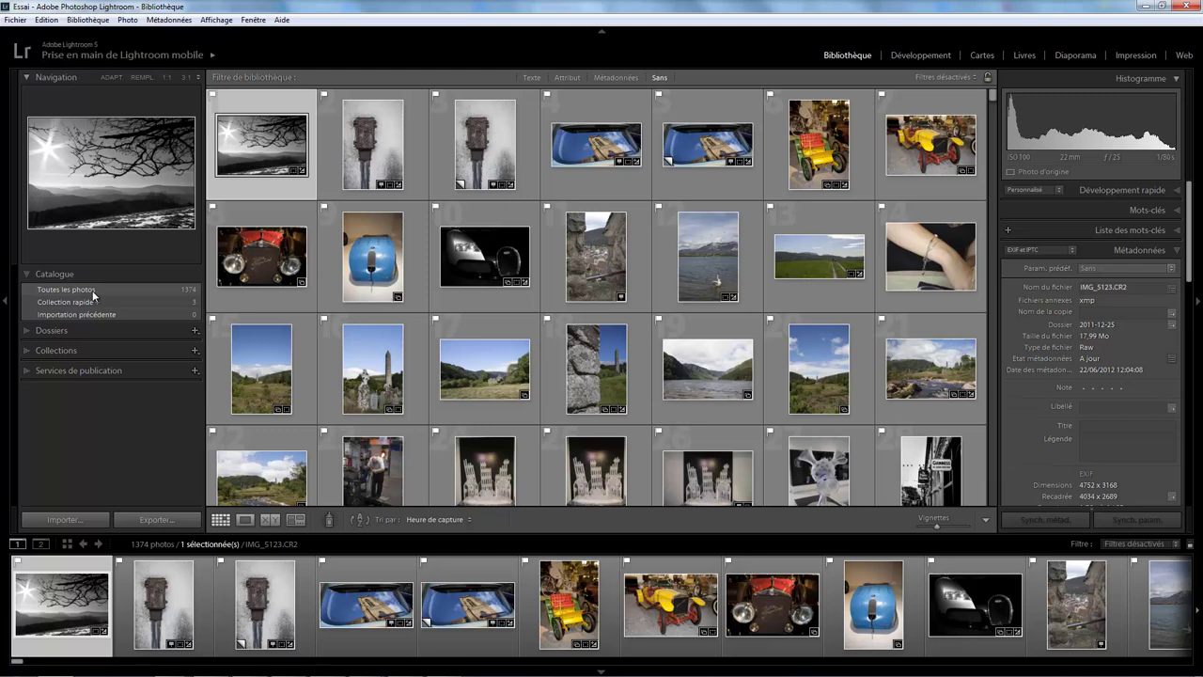
click(27, 275)
click(28, 295)
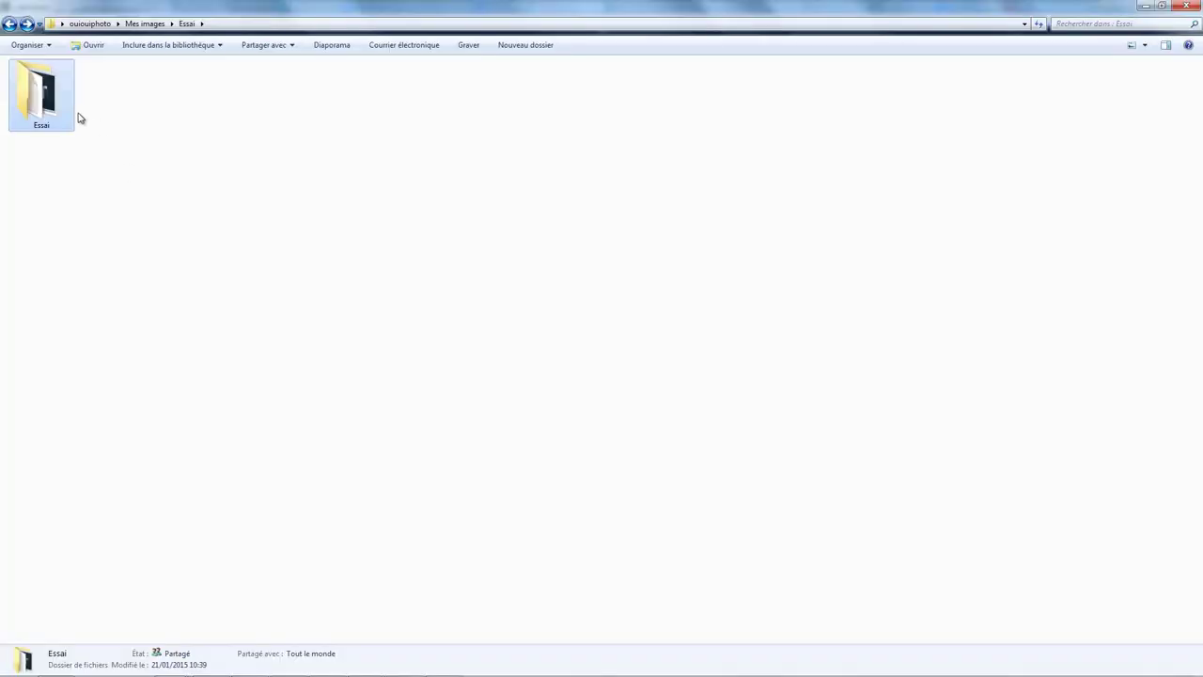
Check the size of the parent Essai catalog folder in its properties: 803 Mo.
double_click(45, 111)
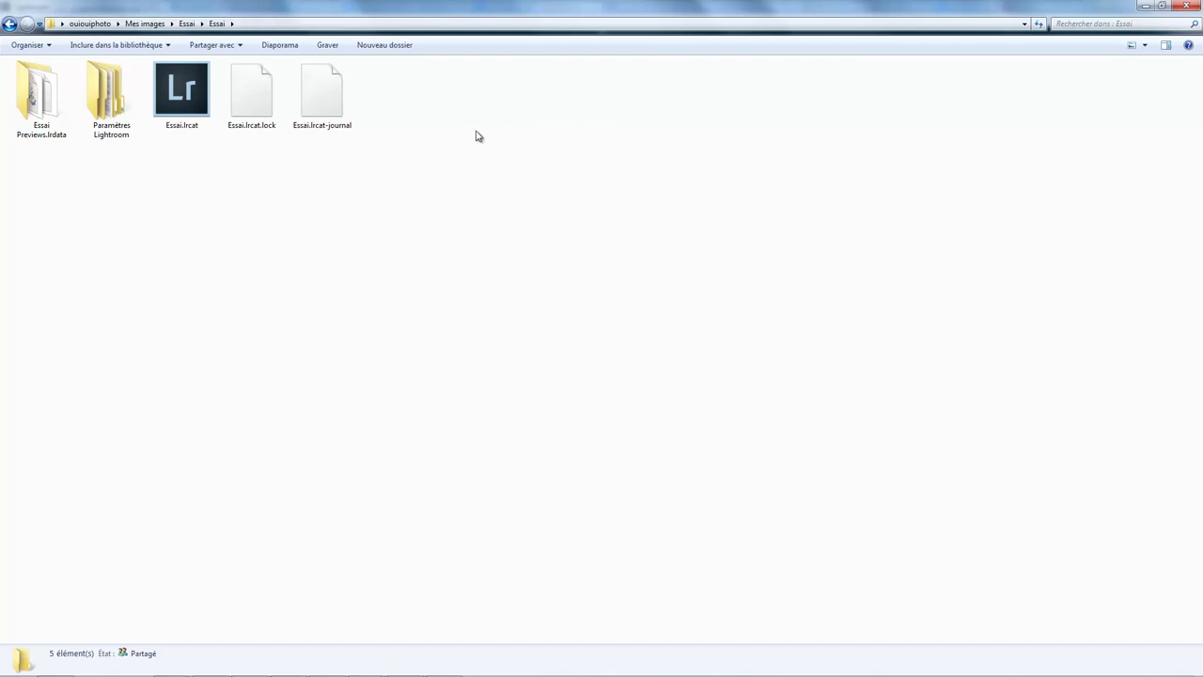
click(9, 27)
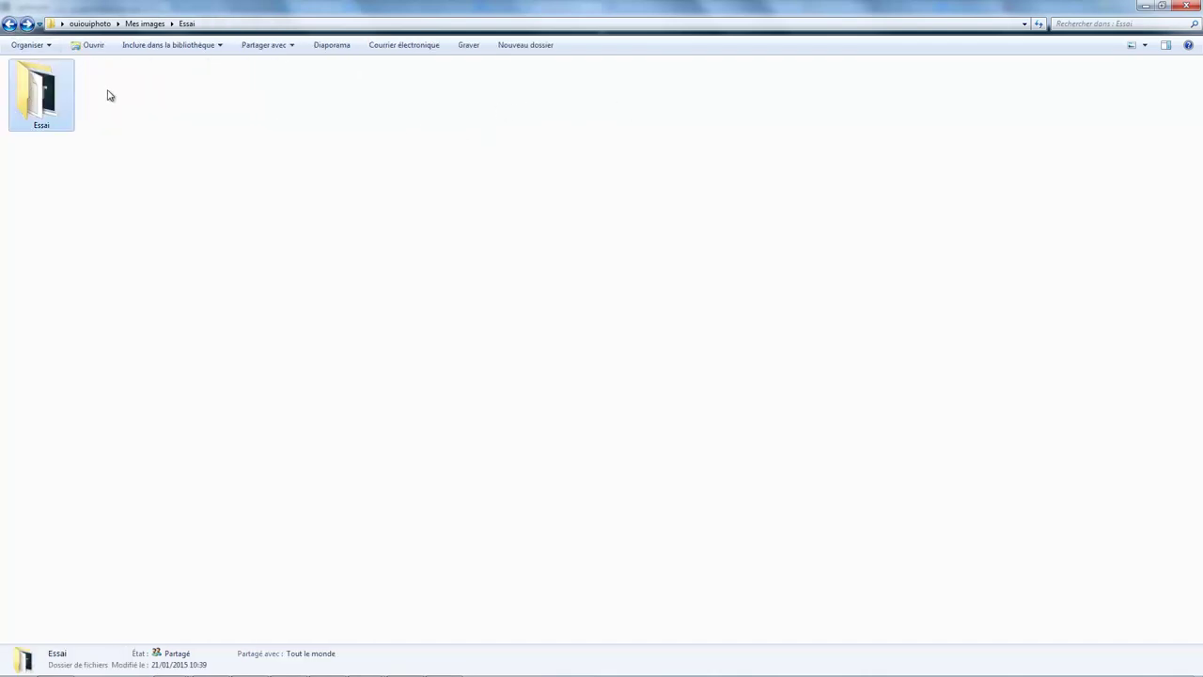
right_click(41, 101)
click(104, 405)
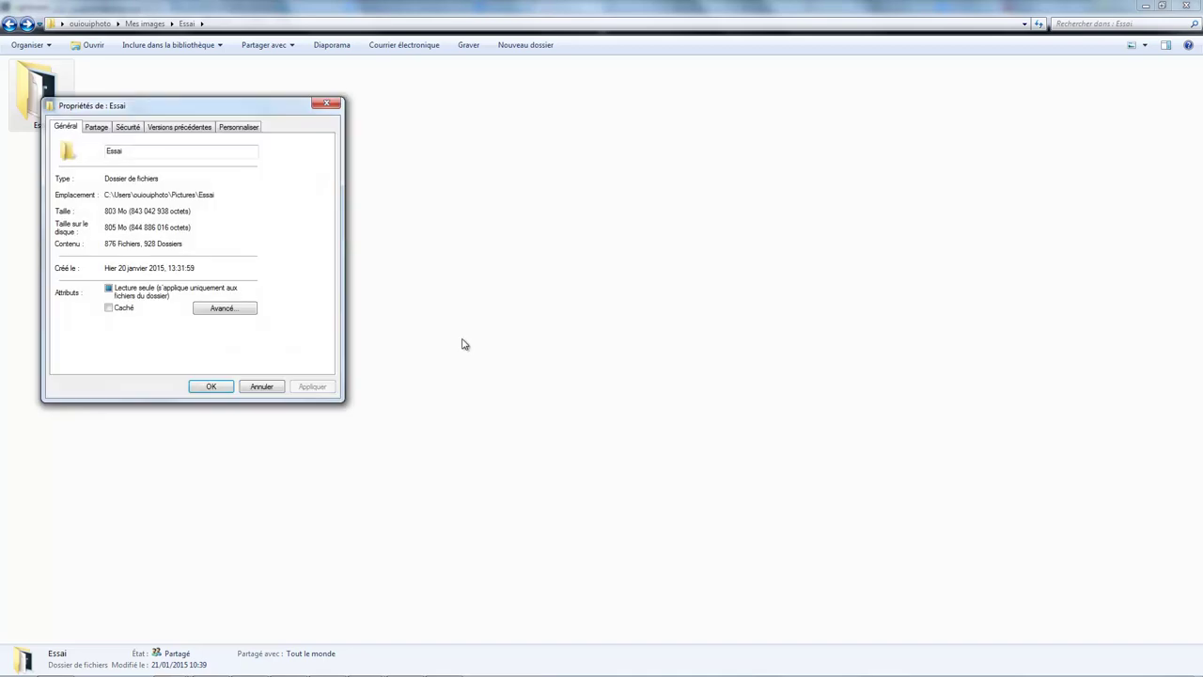
click(261, 386)
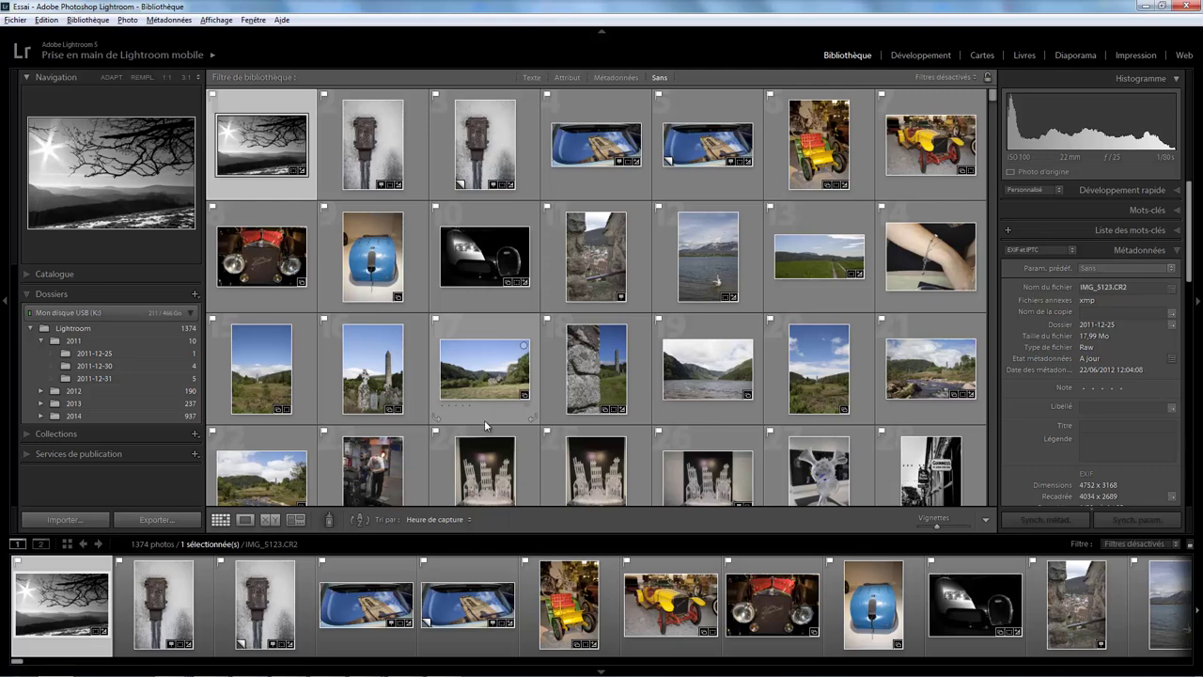
Open IMG_5477, the meadow landscape with the stone ruin, at full size.
double_click(492, 411)
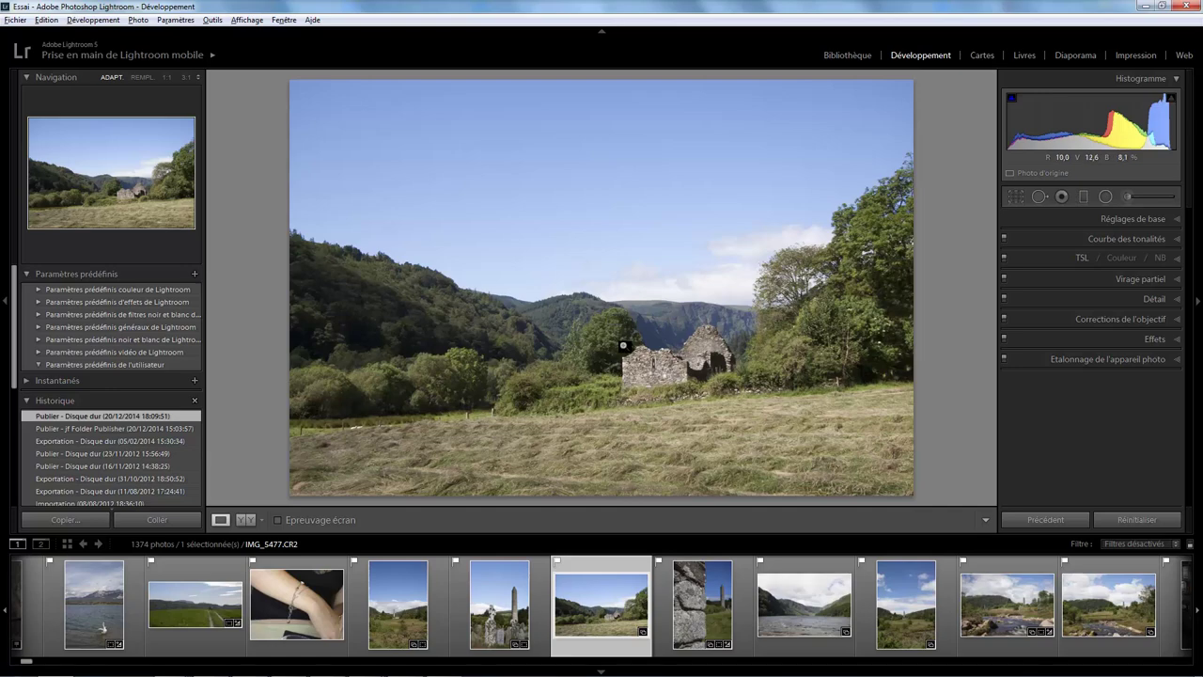
View the stone-wall, lake (zoomed 1:1) and round-tower photos, then return to Bibliothèque.
click(742, 570)
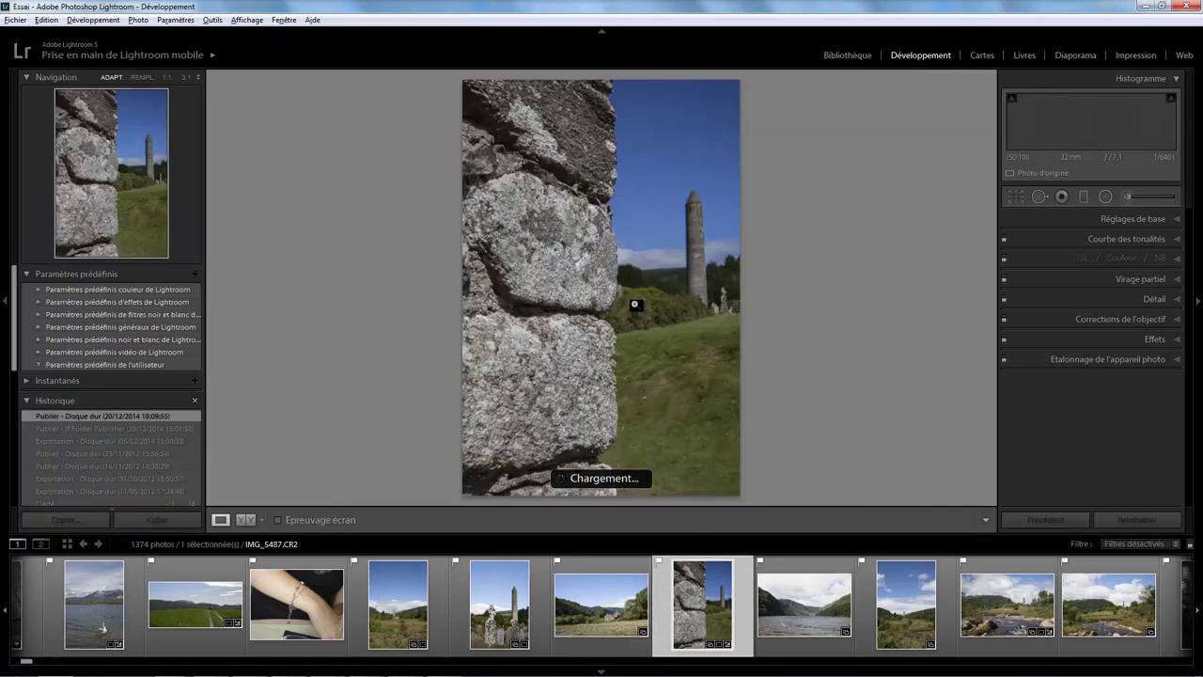
click(789, 606)
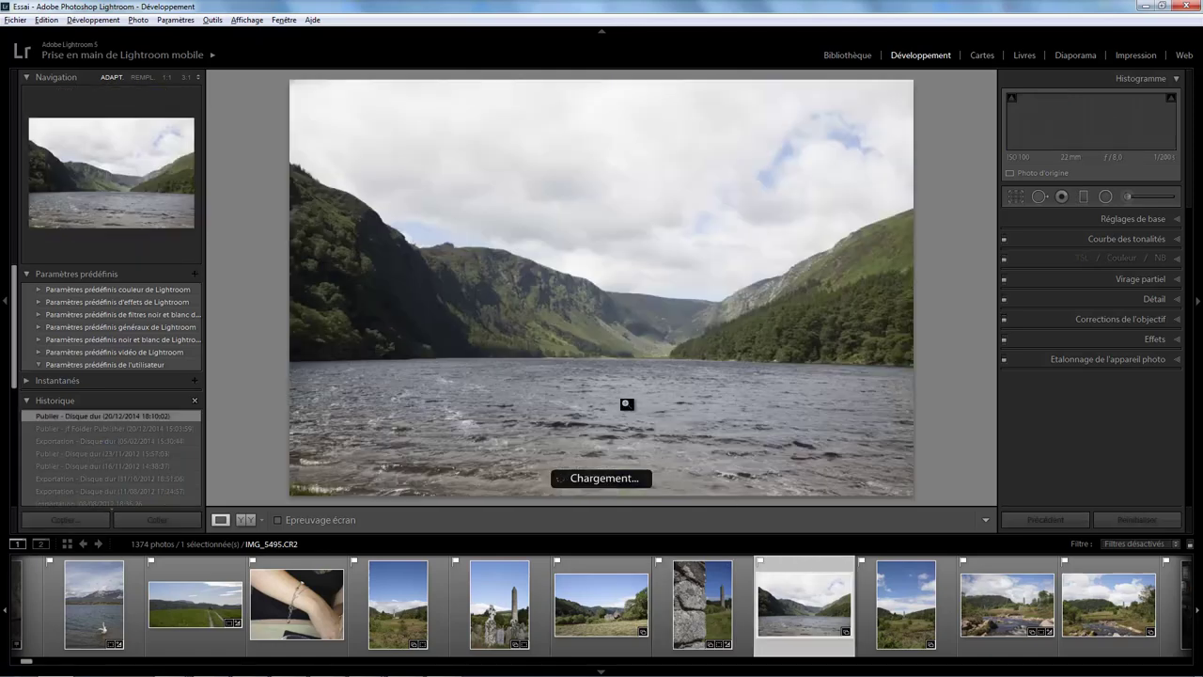
click(599, 345)
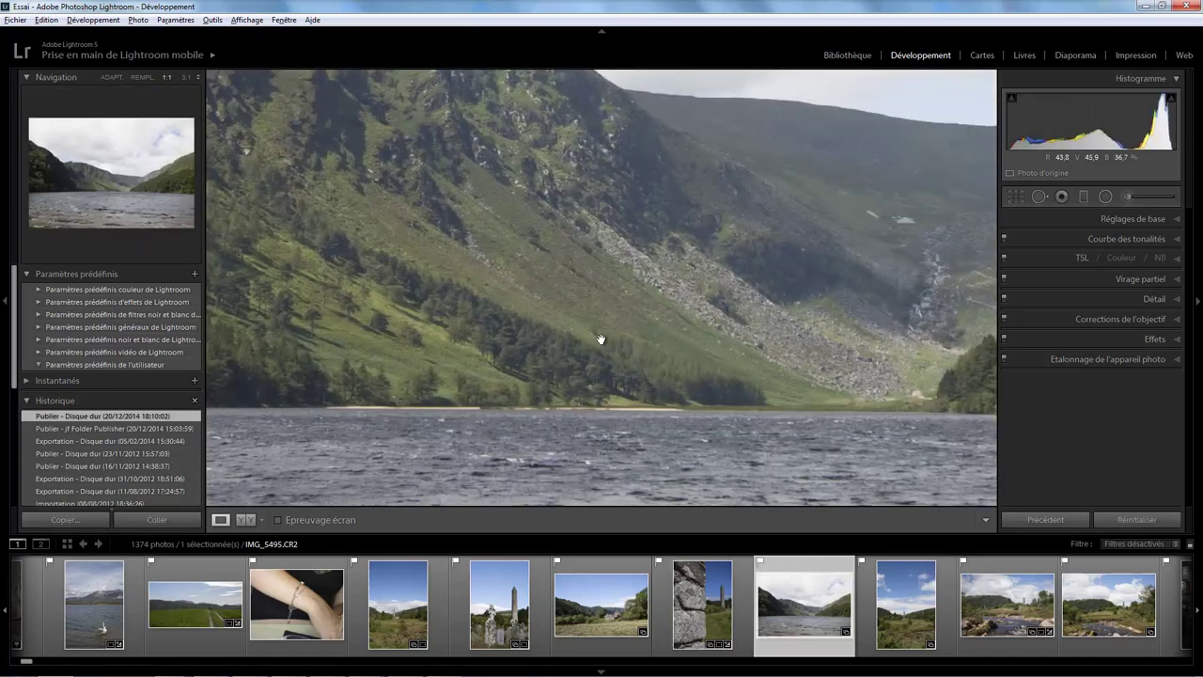
click(897, 604)
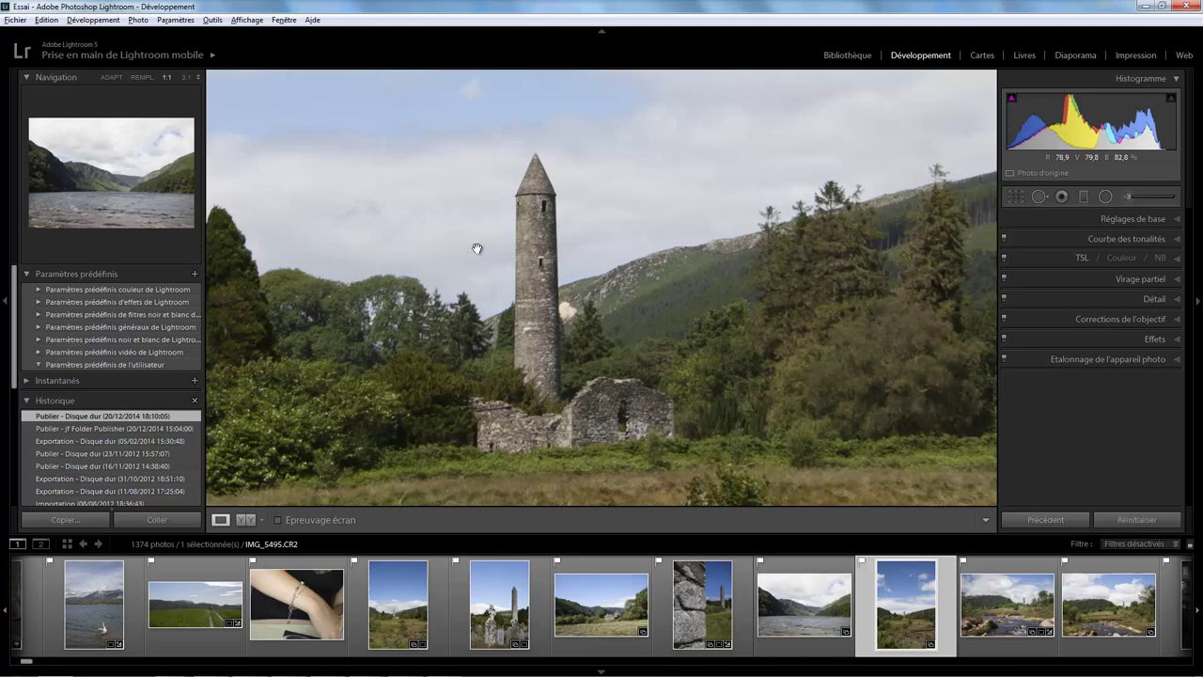
click(847, 55)
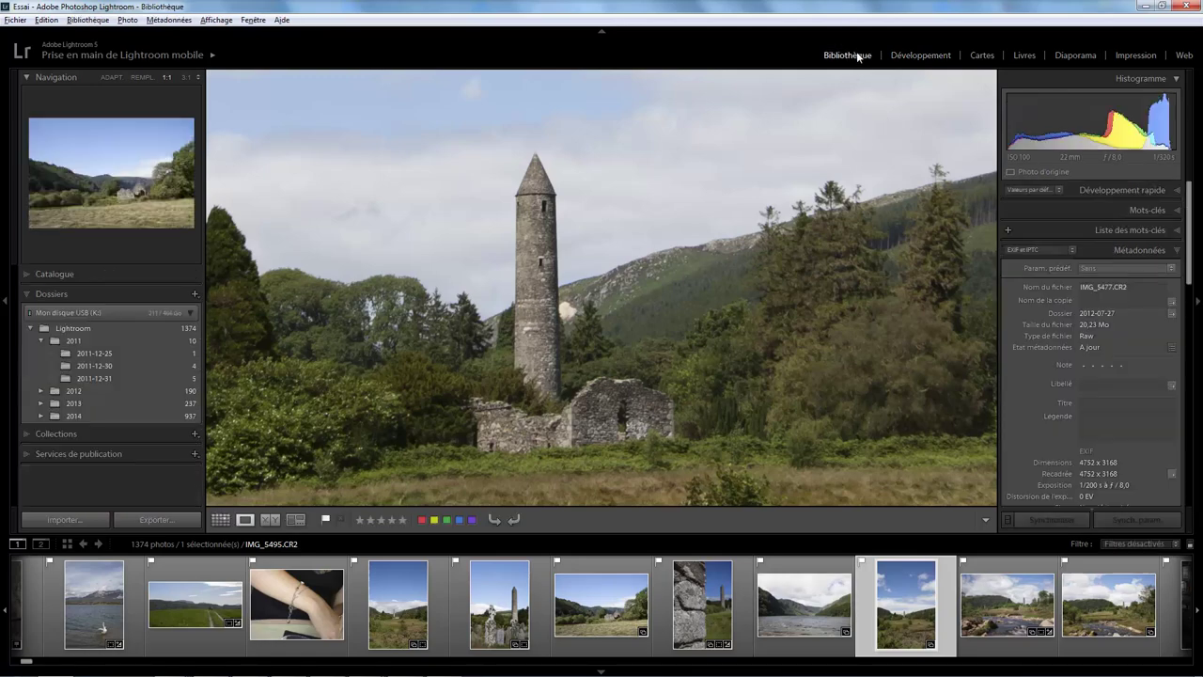
Show all 1374 catalogue photos in the Toutes les photos grid from the Catalogue panel.
click(47, 274)
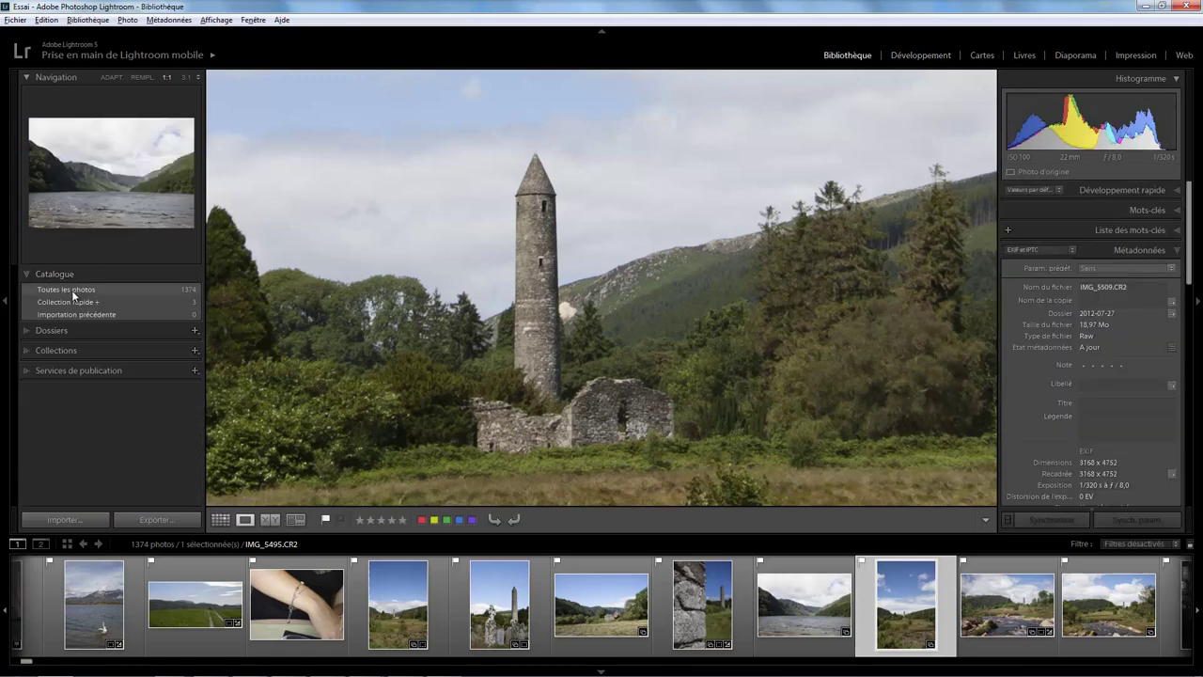
click(75, 293)
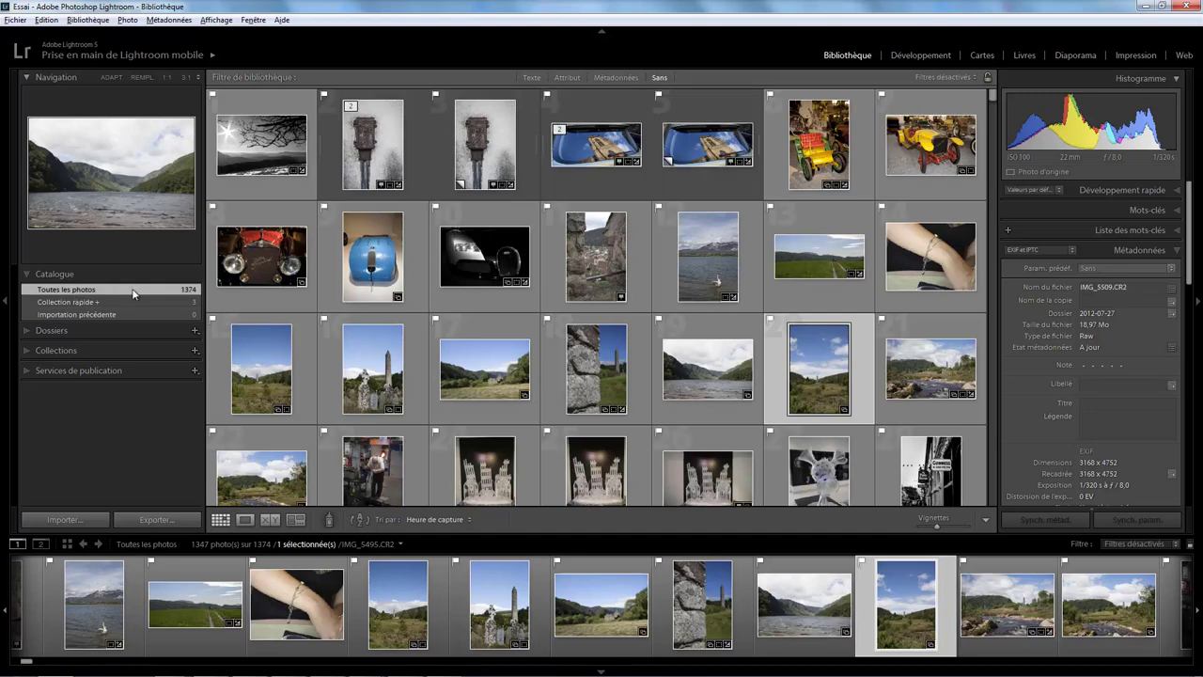
click(87, 20)
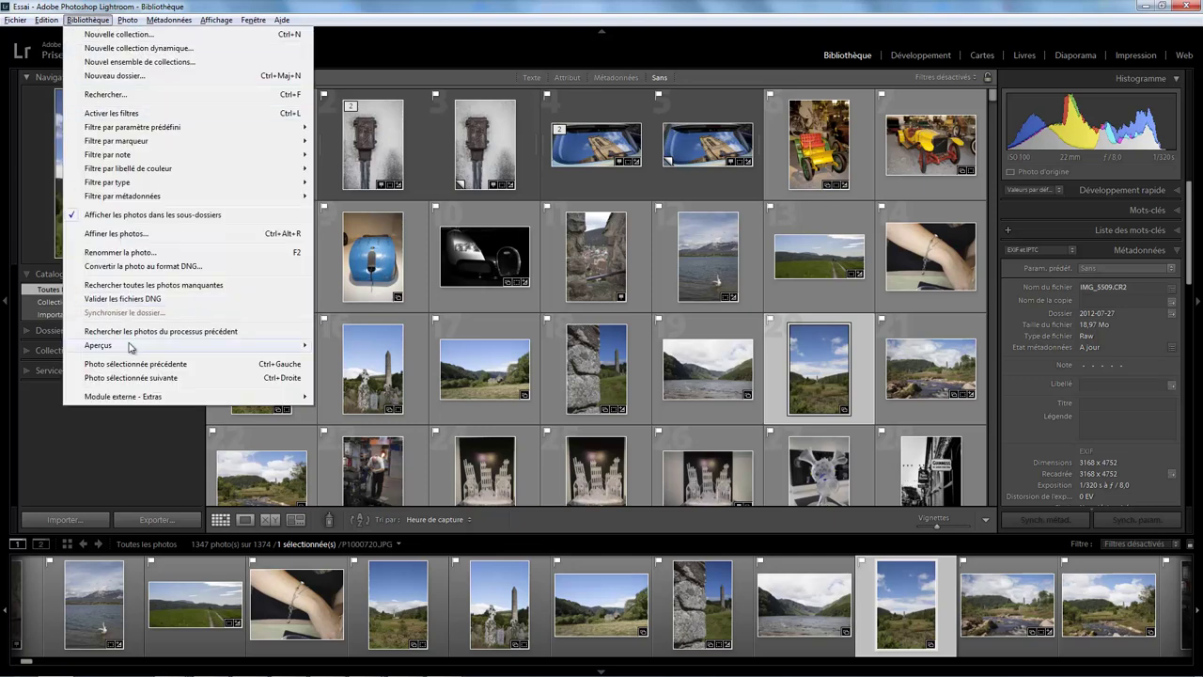
Create smart previews (Créer des aperçus dynamiques) for every catalogue photo with Tout créer.
mouse_move(99, 345)
click(373, 391)
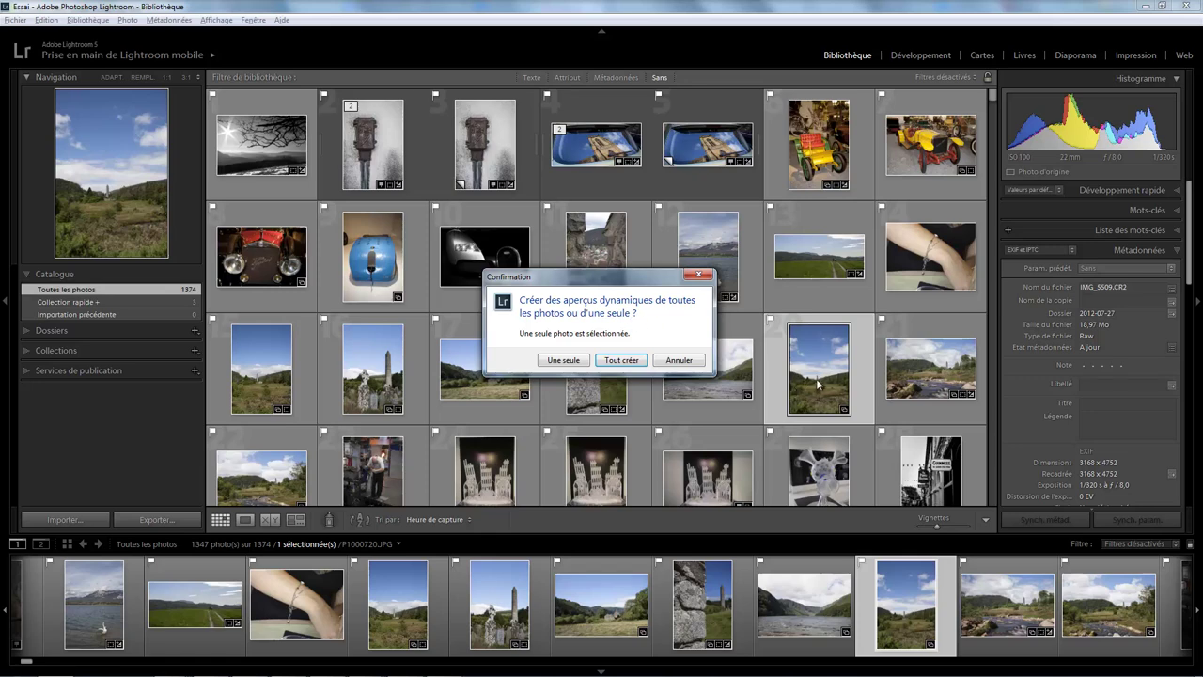
click(622, 359)
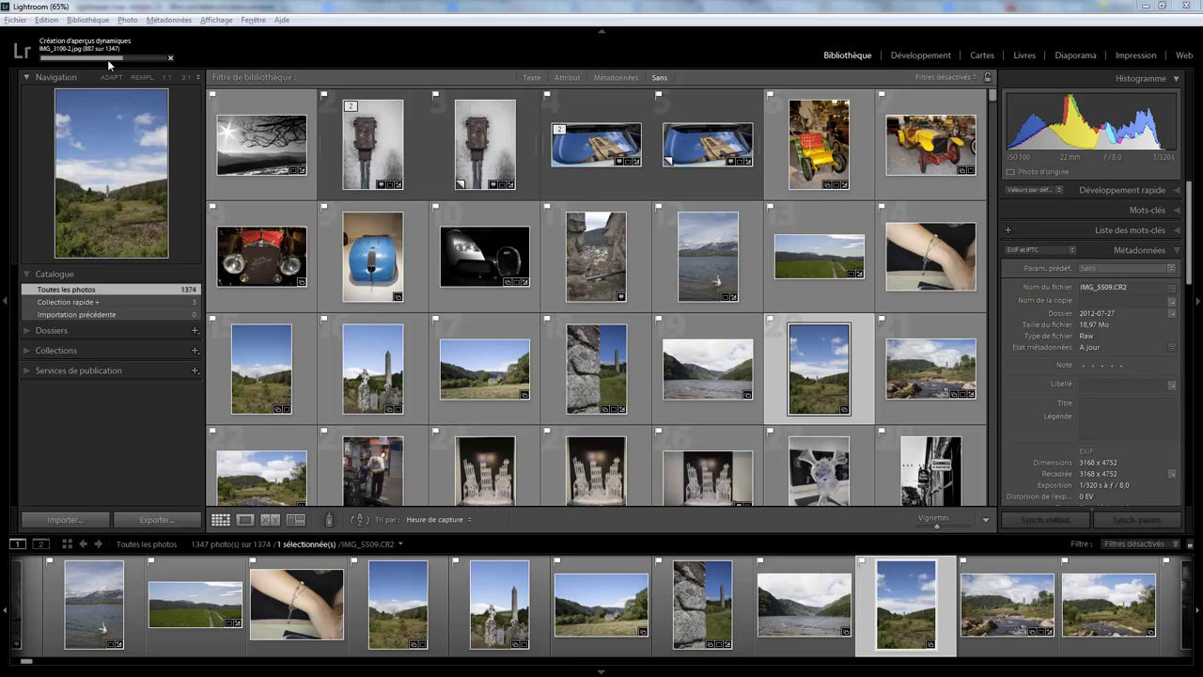
Hide the smart-preview progress display and expand Dossiers to show the offline Mon disque USB folders.
click(170, 57)
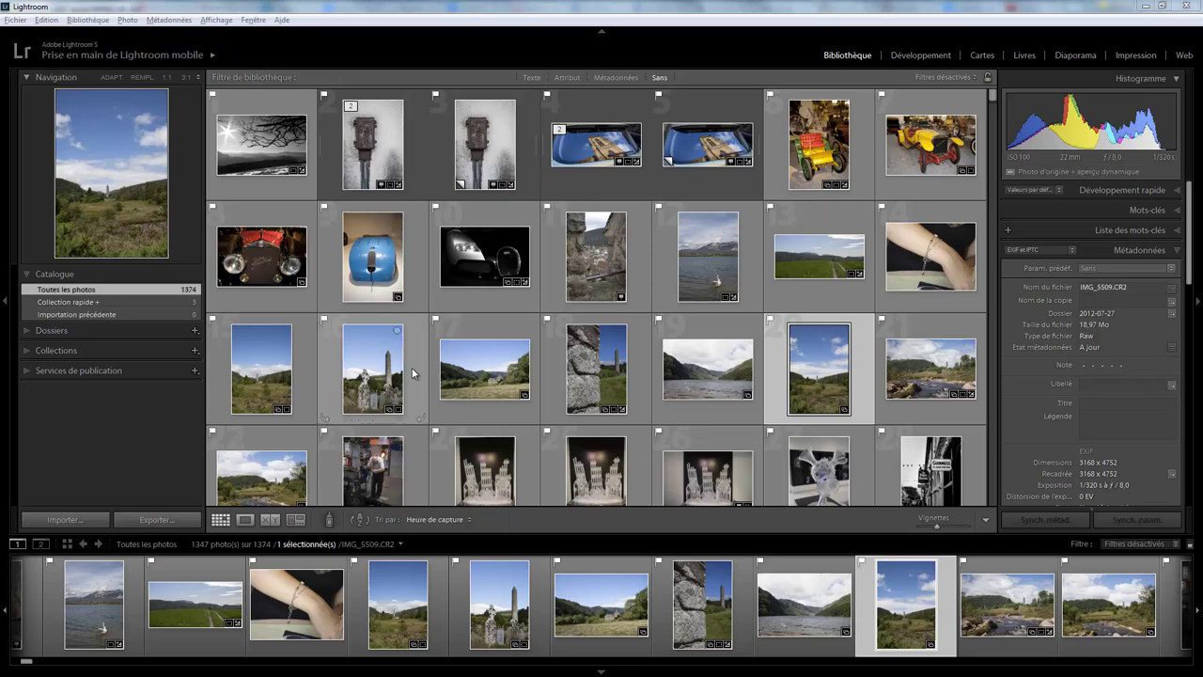
mouse_move(373, 367)
click(27, 332)
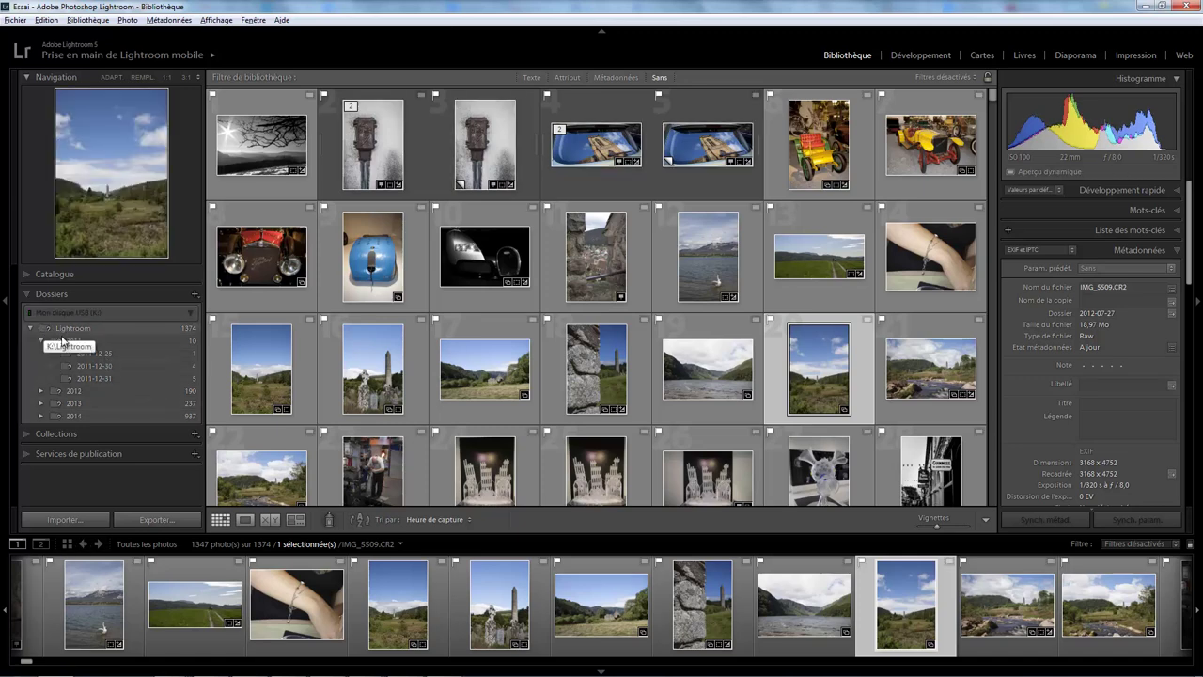
Browse the offline USB photos, selecting several and viewing the round-tower photo full size.
click(92, 353)
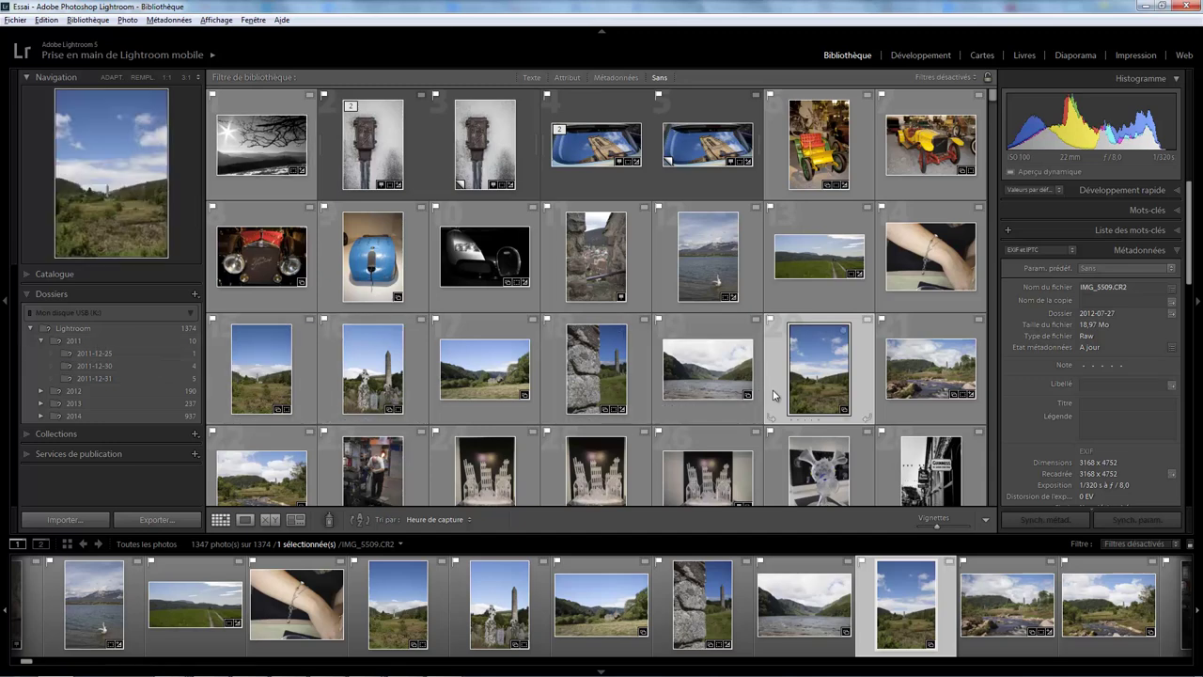
mouse_move(1022, 173)
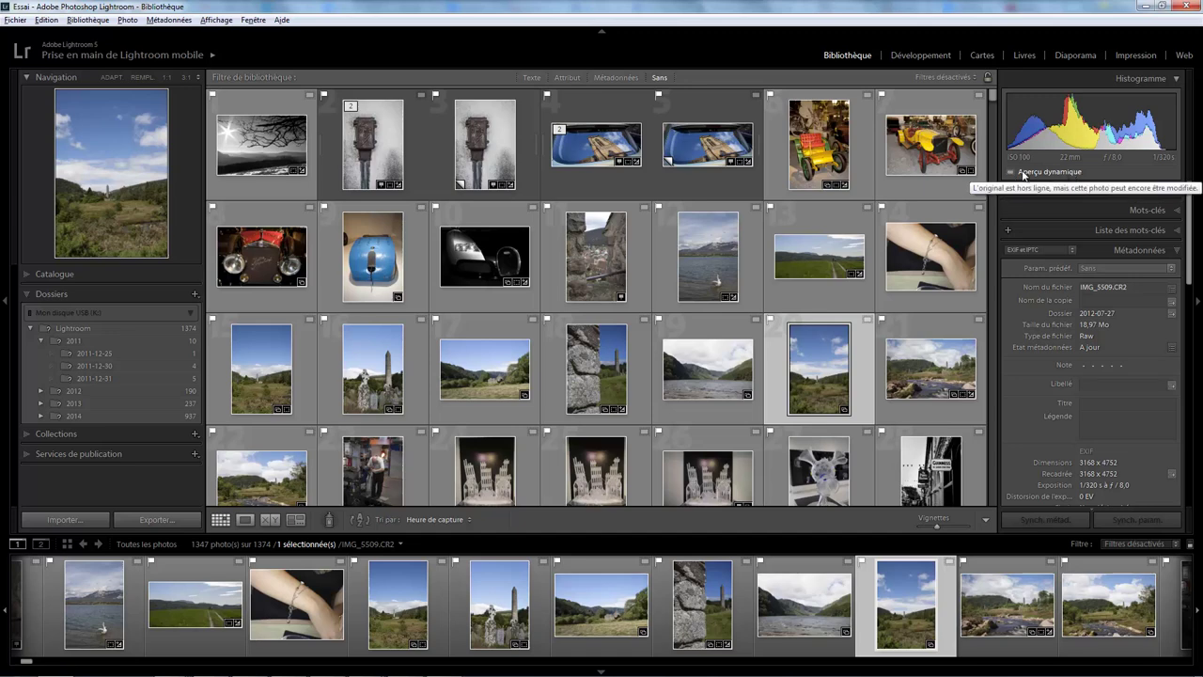
click(825, 221)
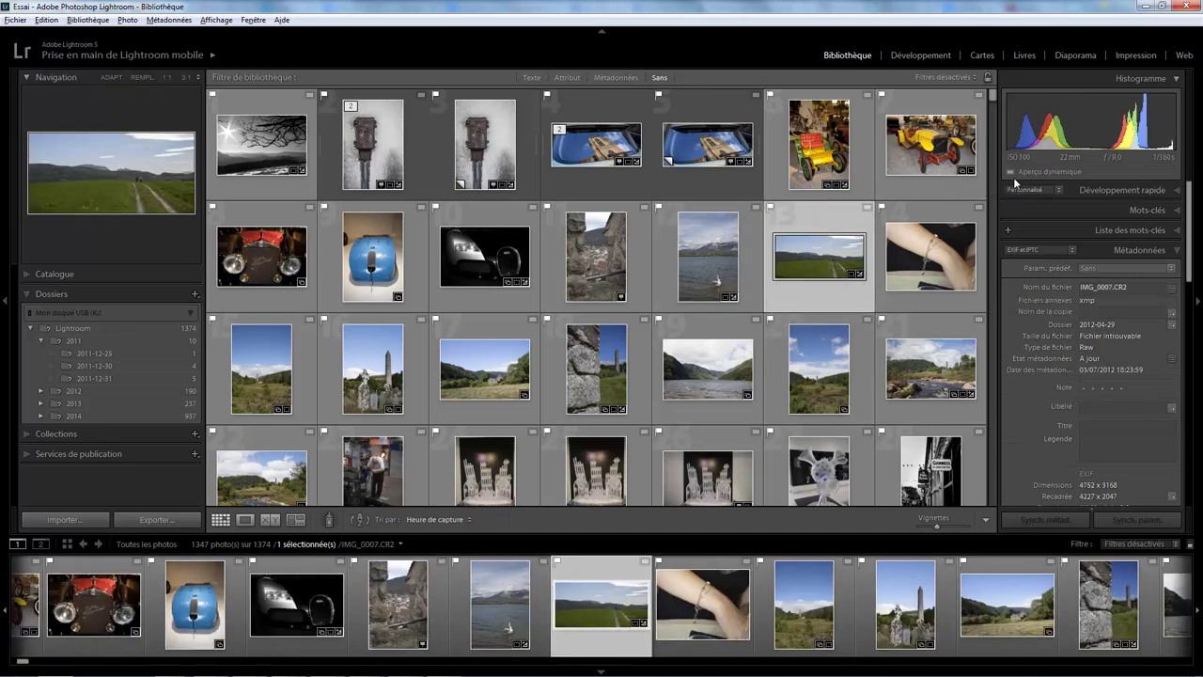
click(977, 232)
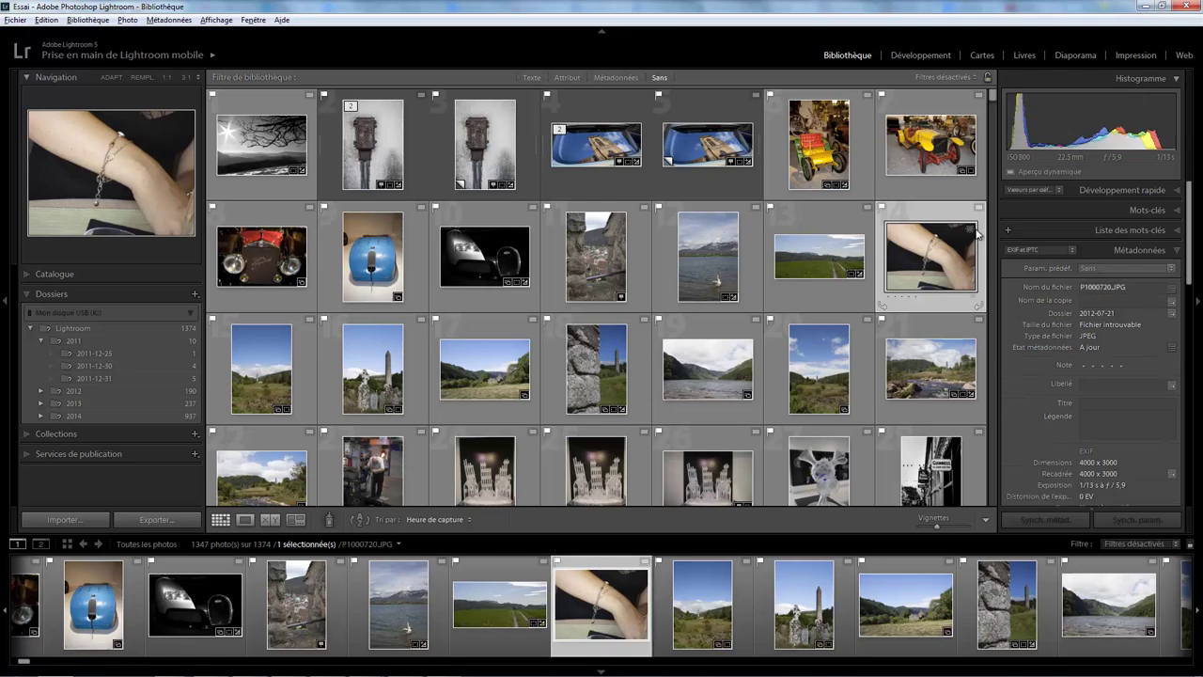
click(883, 454)
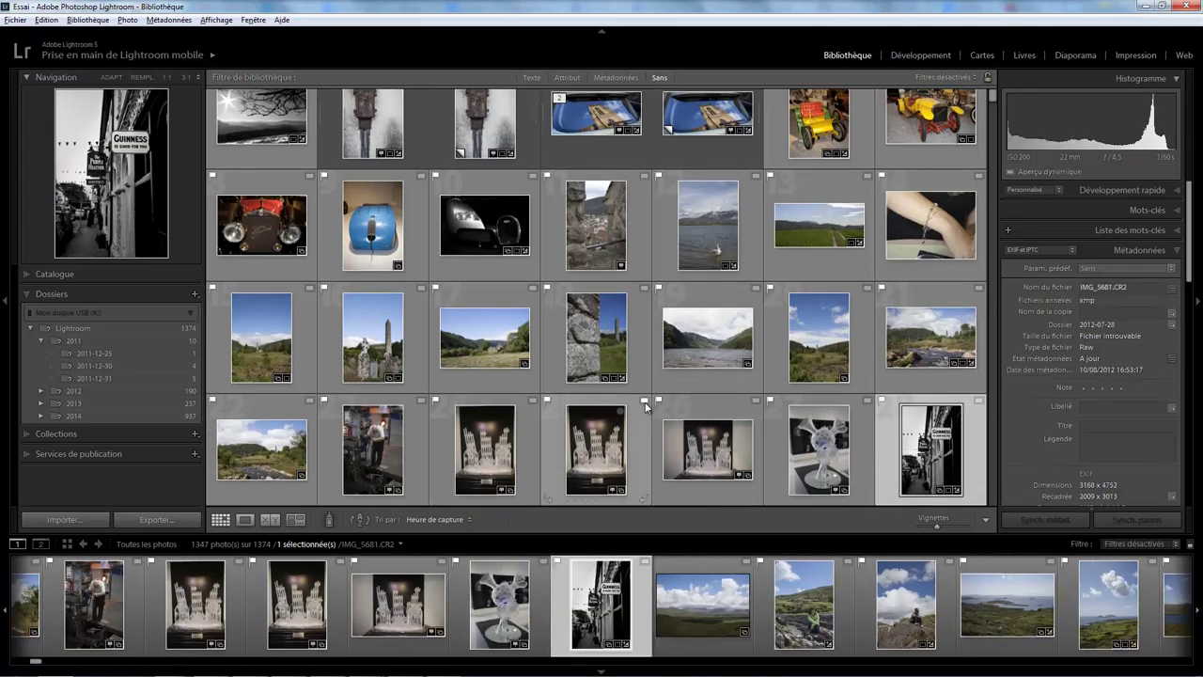
double_click(777, 335)
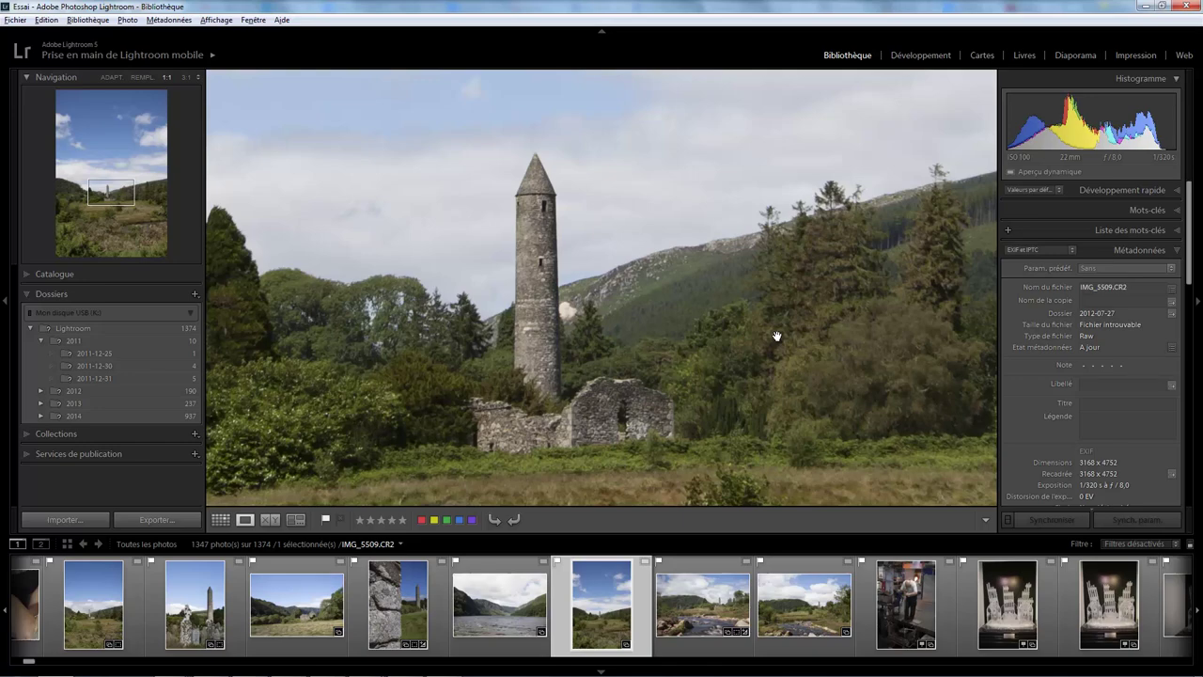
Move from the river photo to IMG_5512.CR2 and open it in Développement.
click(743, 609)
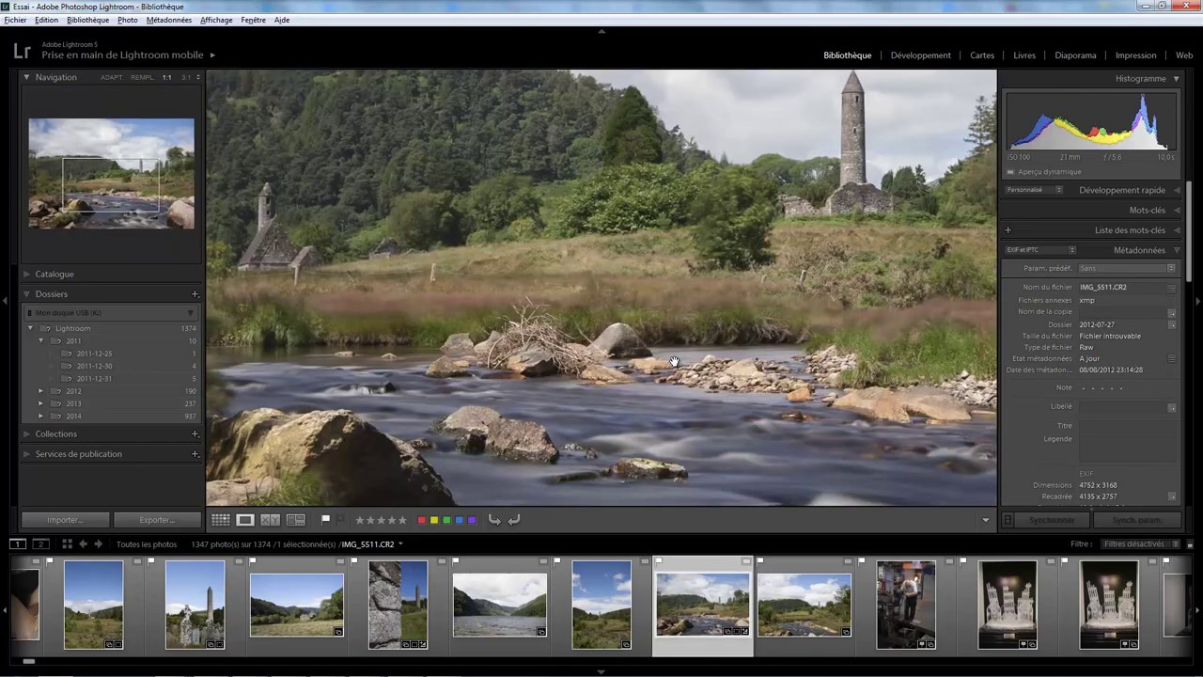
click(700, 315)
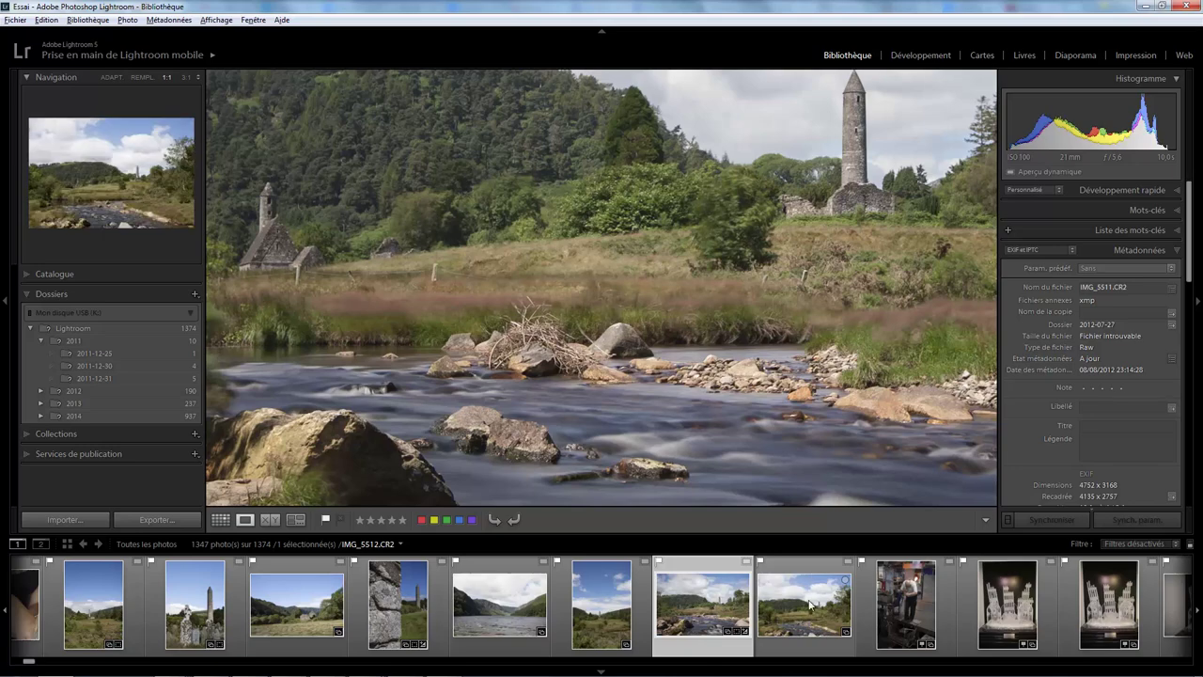
click(810, 604)
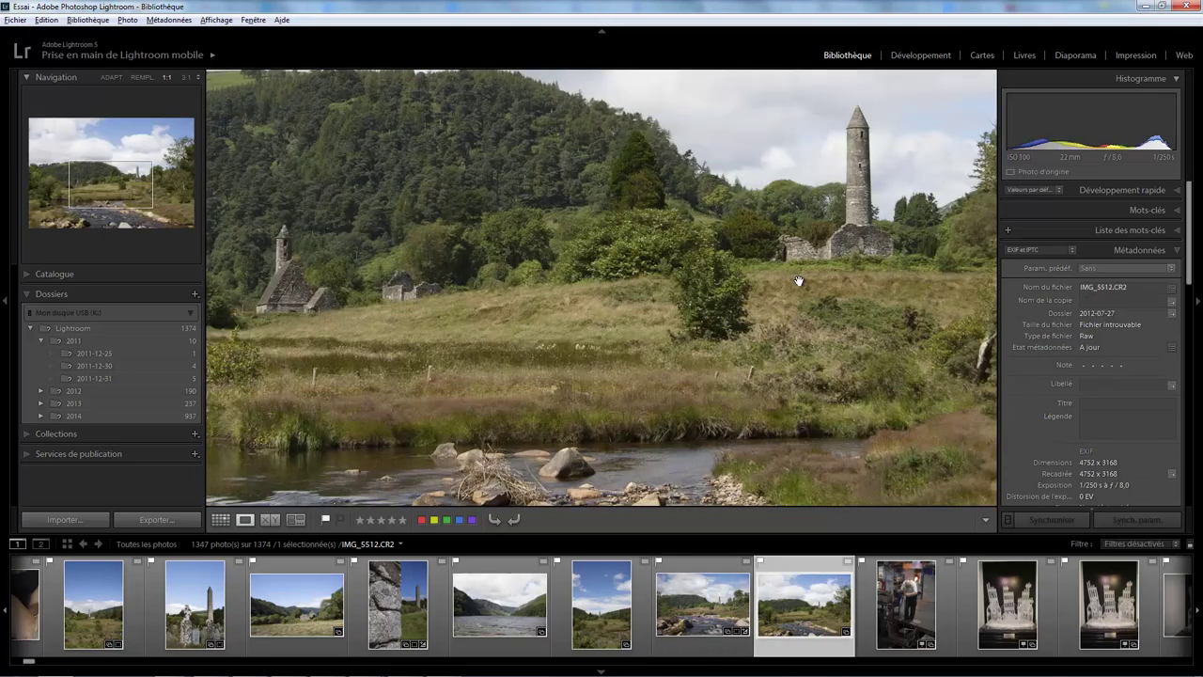
click(921, 55)
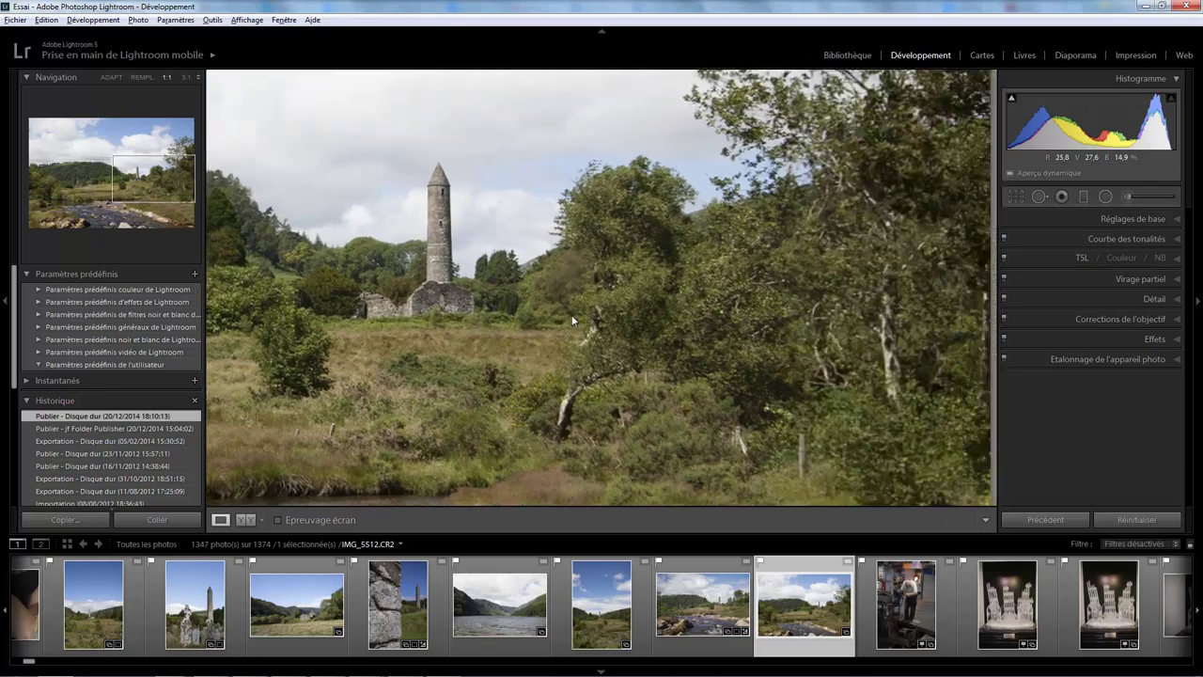
Pan across IMG_5495.CR2's mountains and lake at 1:1, then return to Bibliothèque.
click(496, 616)
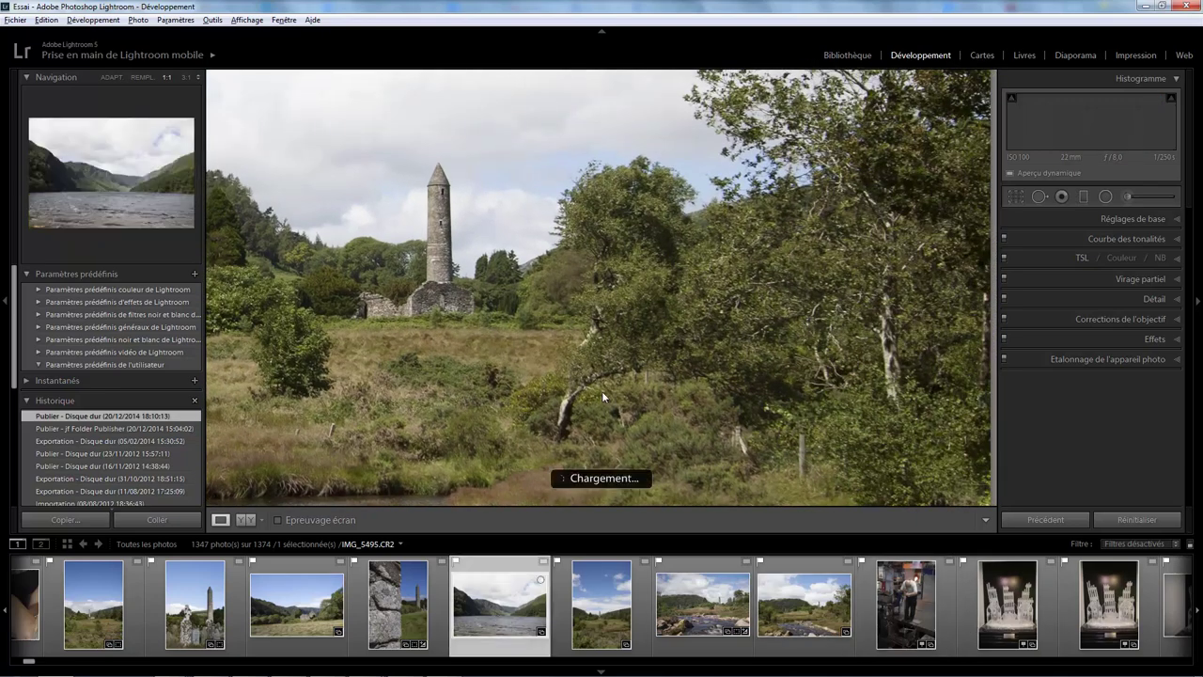
drag(540, 336, 684, 344)
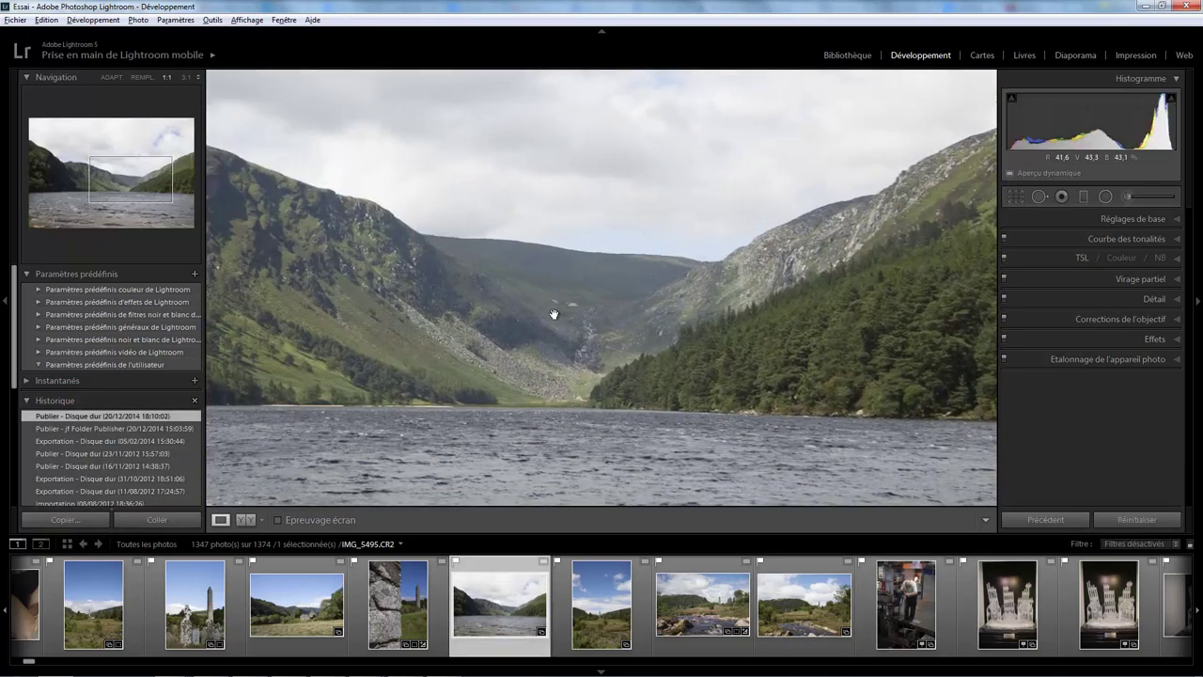
drag(555, 314, 695, 362)
drag(537, 367, 637, 315)
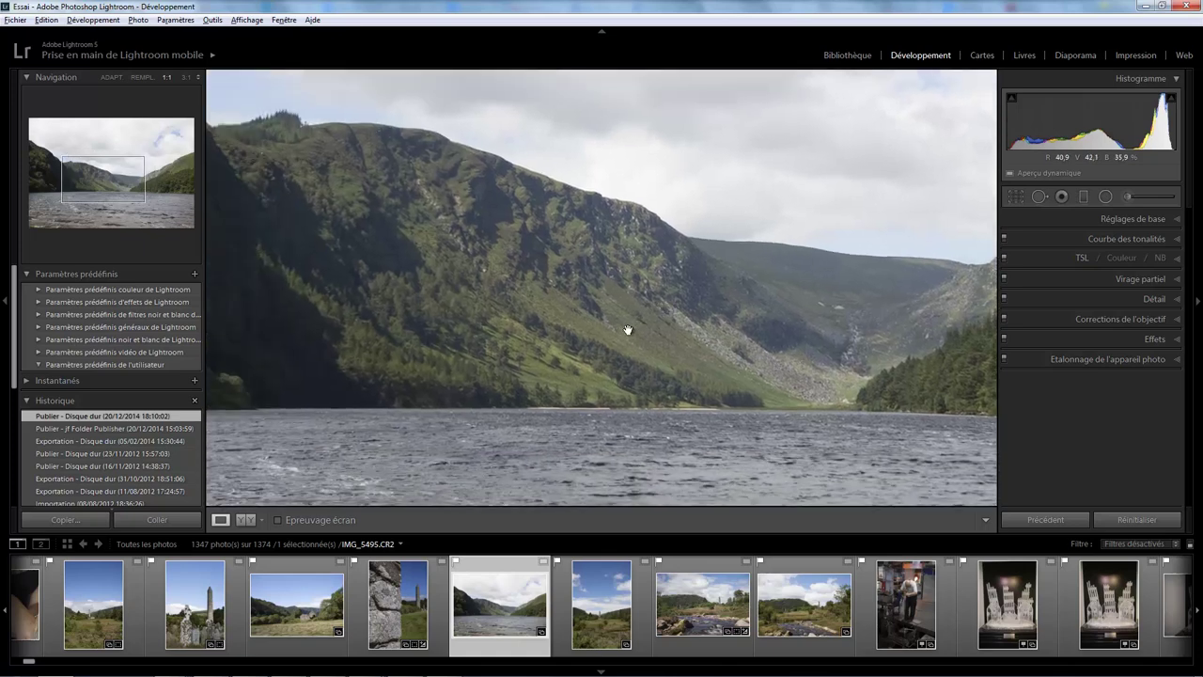
drag(489, 302, 591, 328)
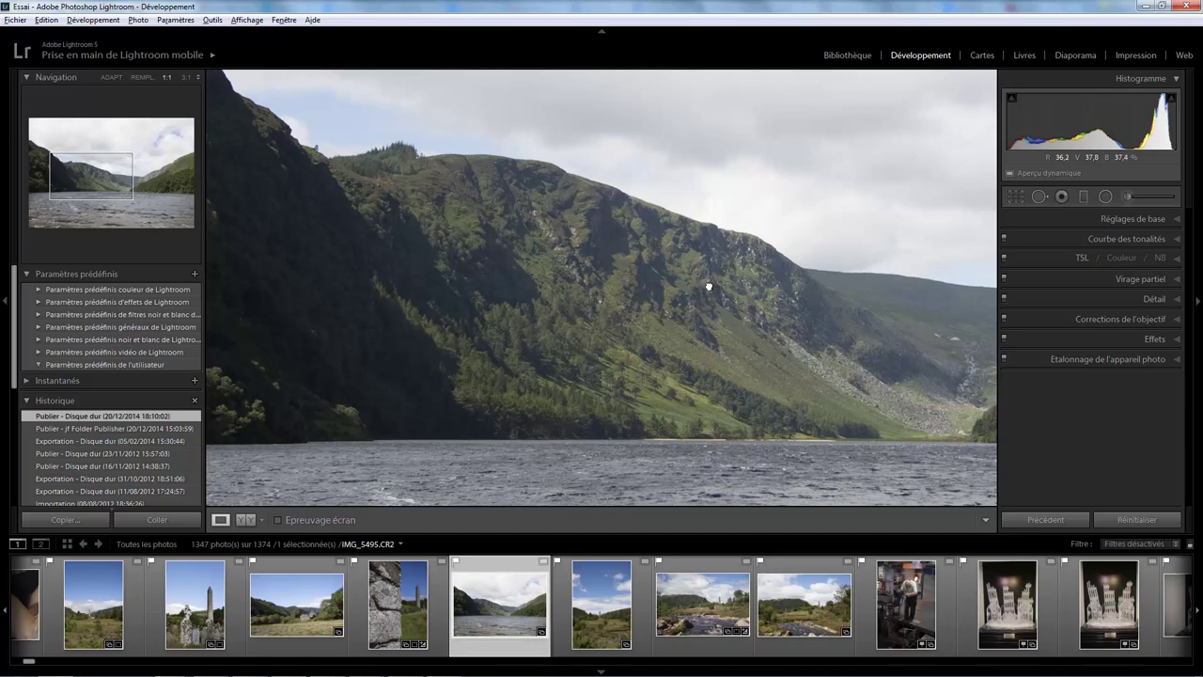
drag(705, 288, 607, 344)
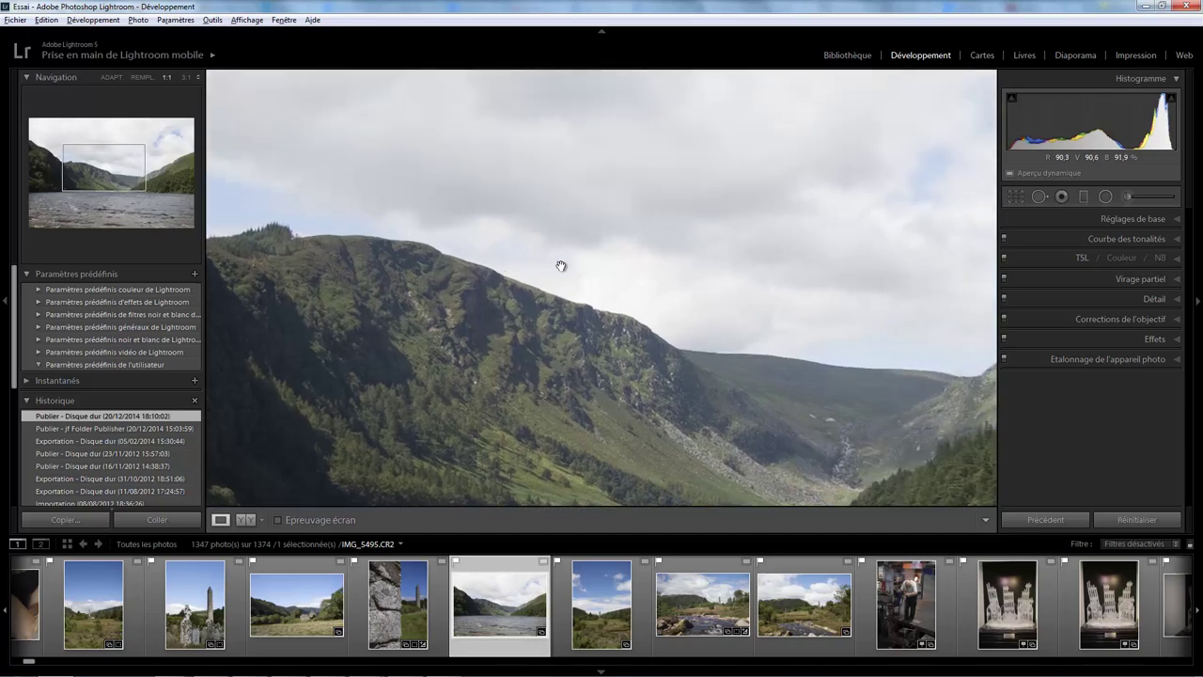
mouse_move(586, 390)
mouse_down()
mouse_move(596, 269)
mouse_move(620, 332)
mouse_up()
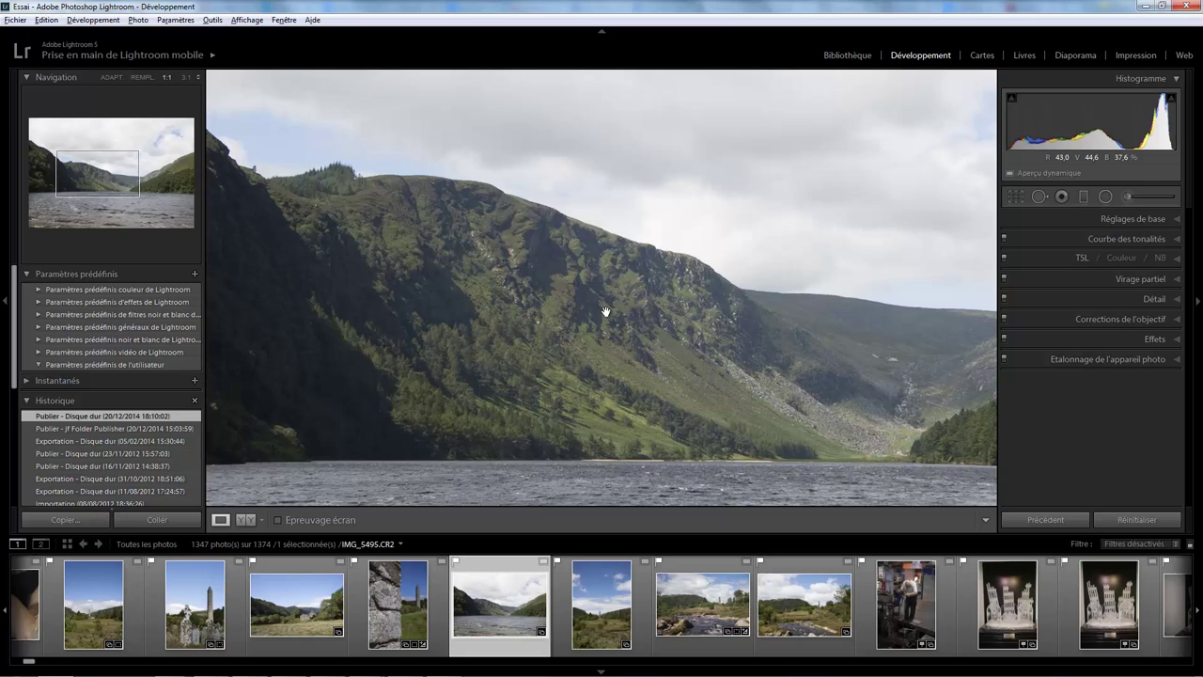
click(846, 55)
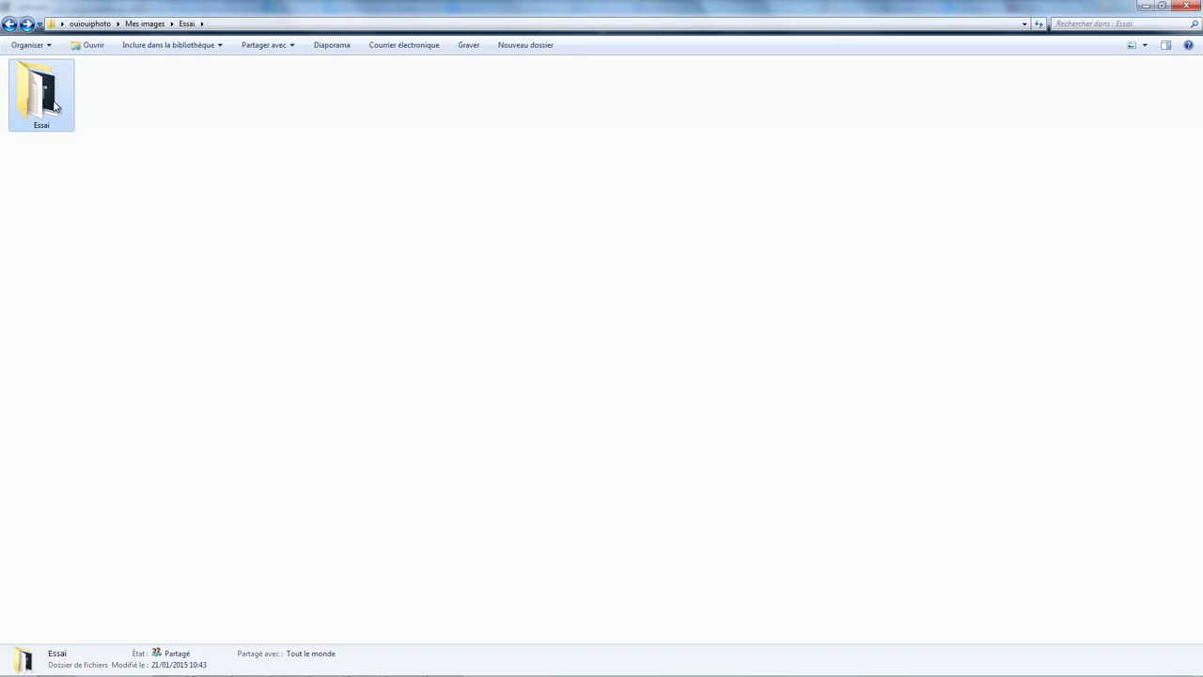
Open the Essai folder under Mes images and view its Propriétés (2,02 Go, 2 206 files).
double_click(49, 101)
right_click(45, 96)
click(105, 404)
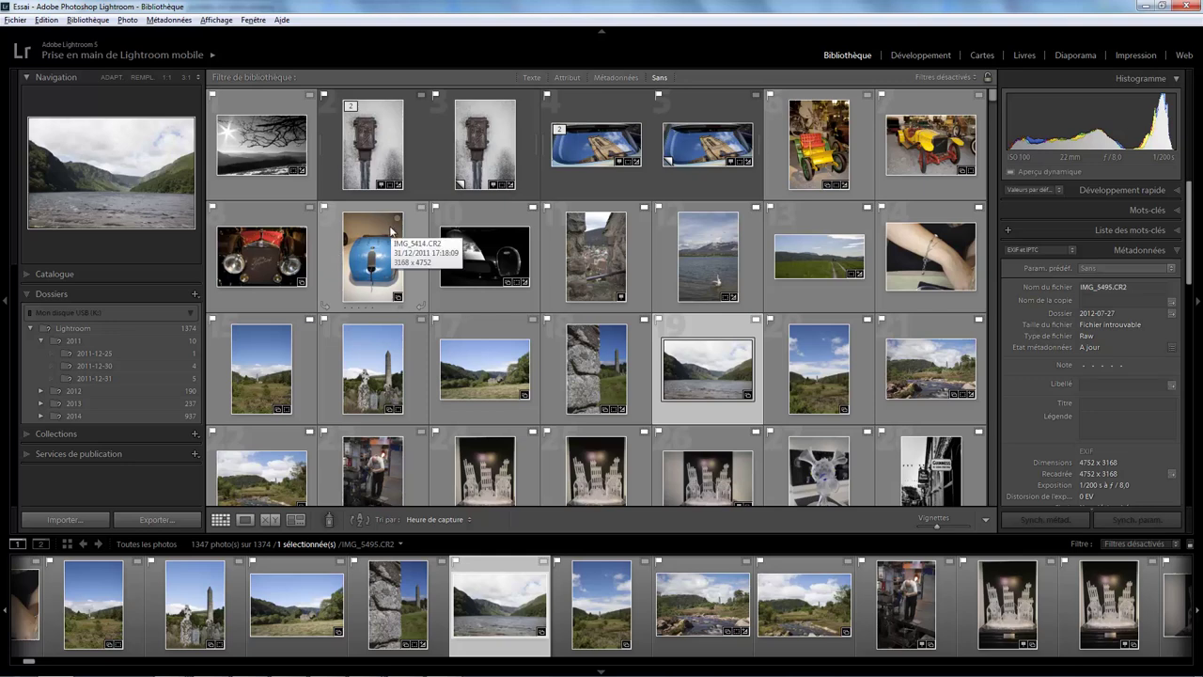
Start an import from Fichier to list the 68 photos on EOS_DIGITAL (H:).
click(16, 20)
click(57, 99)
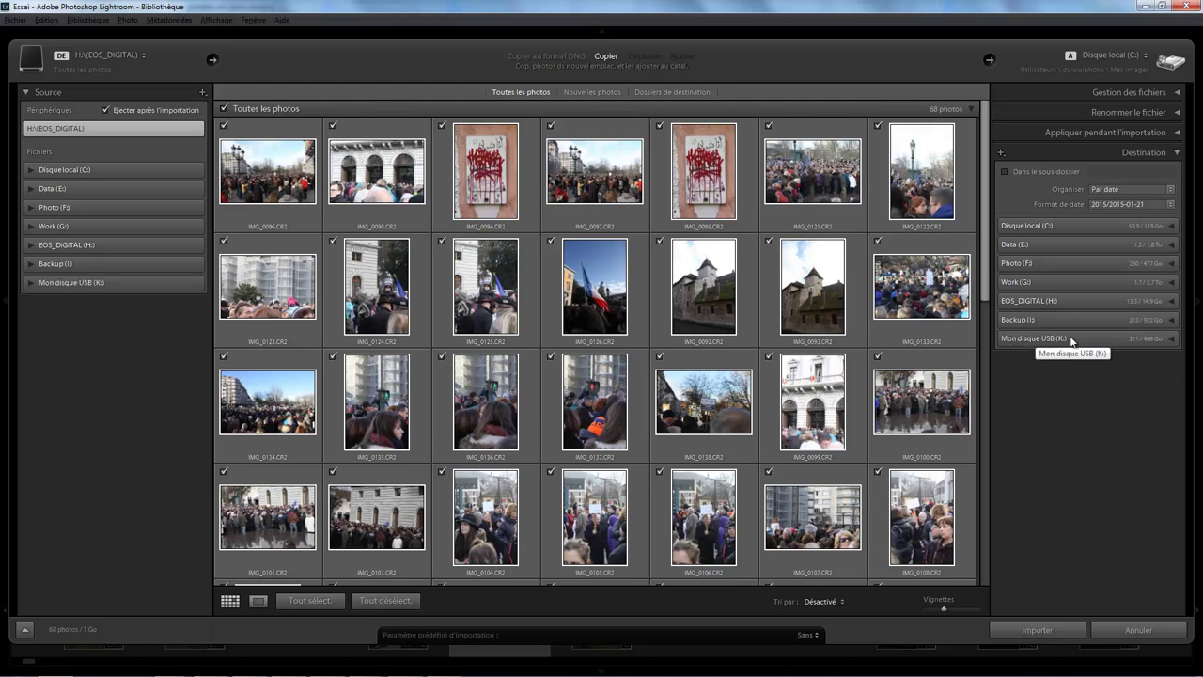
Target the import at the Lightroom folder on Mon disque USB (K:) and expand Gestion des fichiers.
click(1170, 341)
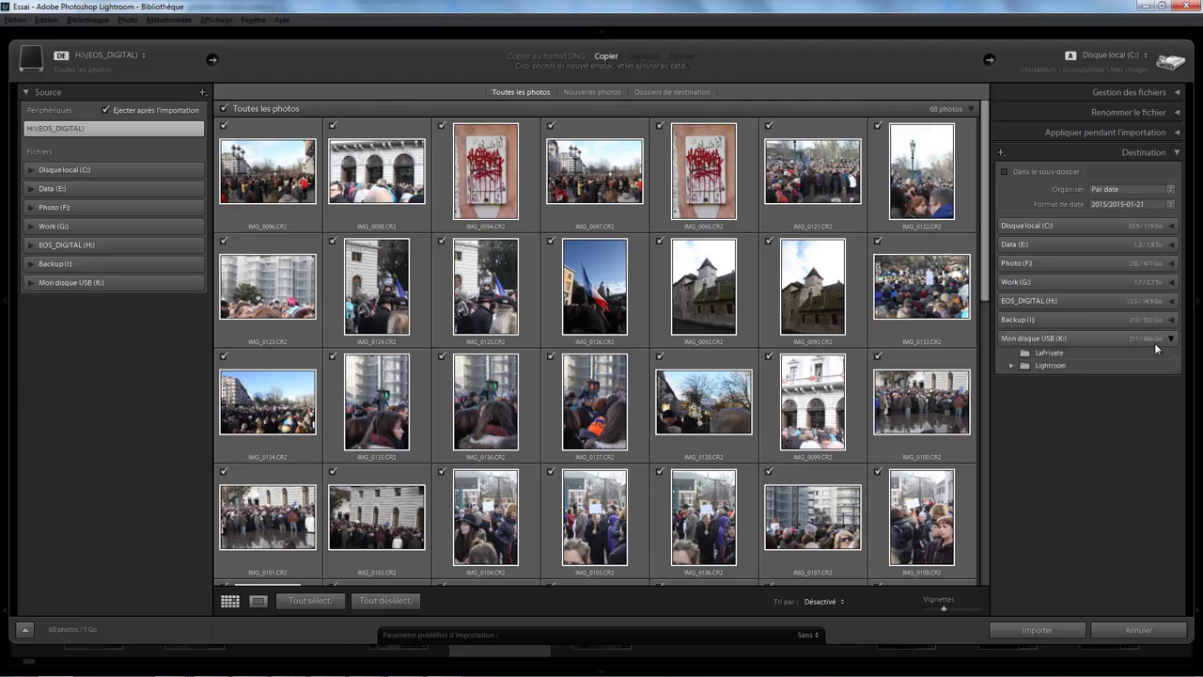
click(1047, 367)
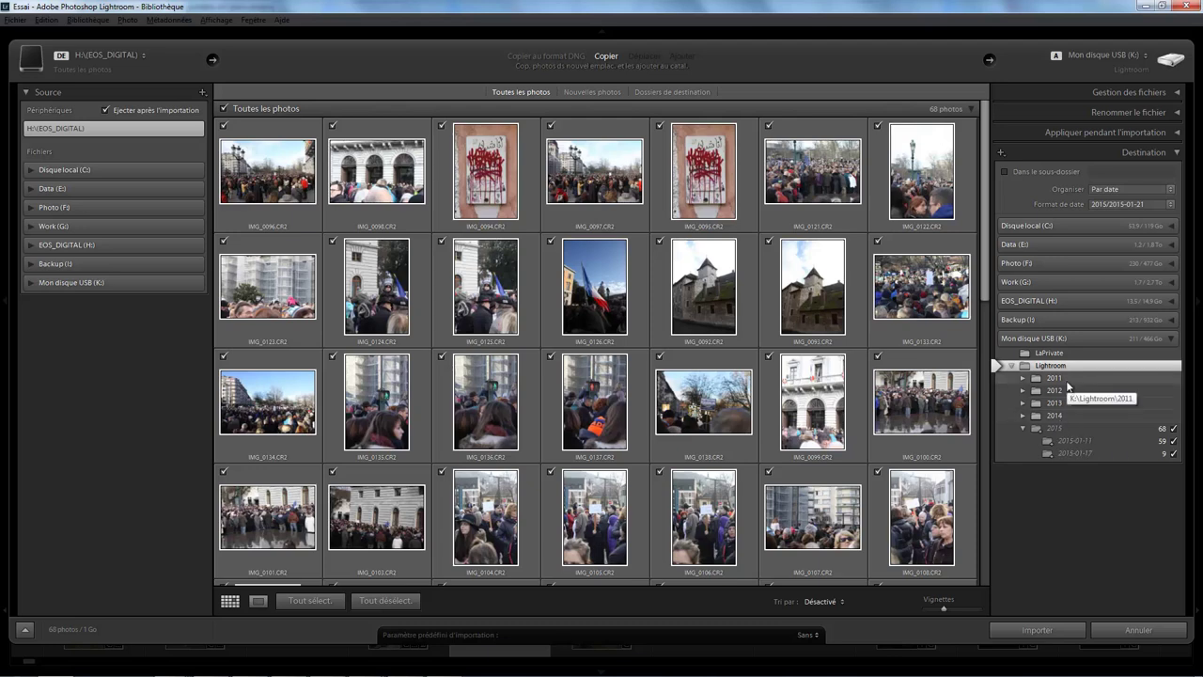
click(1177, 92)
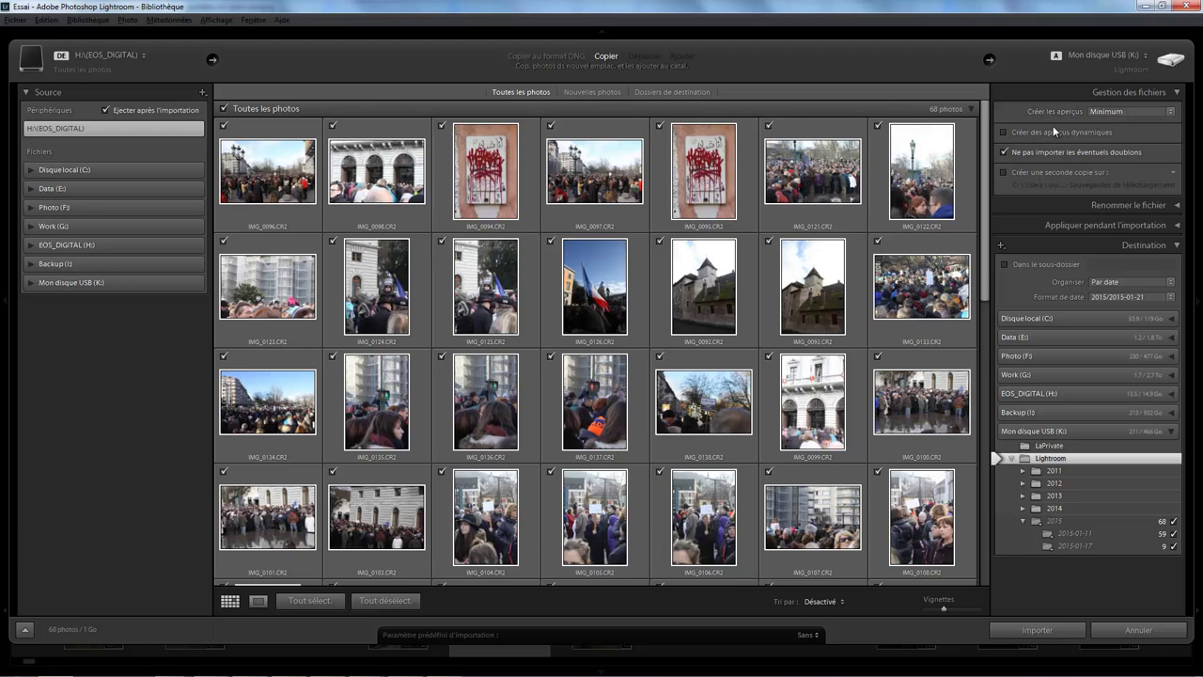
Enable Créer des aperçus dynamiques in the import's Gestion des fichiers panel.
click(1003, 132)
Deselect all, tick IMG_0104 and two neighbouring crowd photos, and import those three.
click(386, 600)
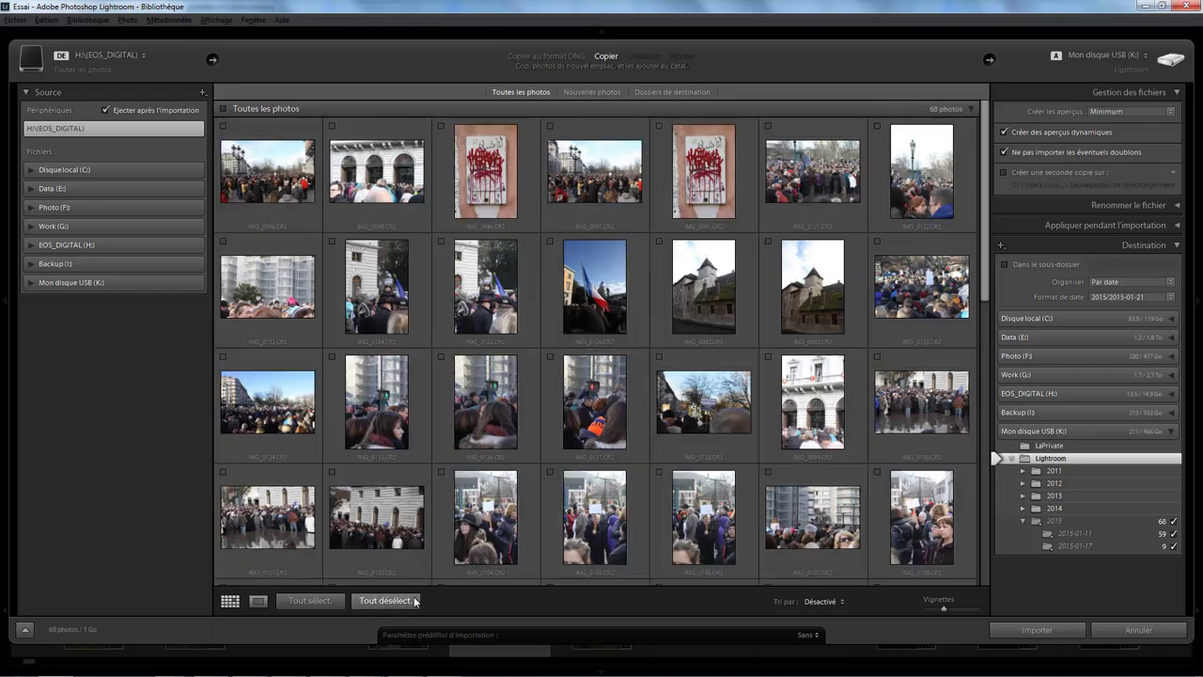
click(441, 472)
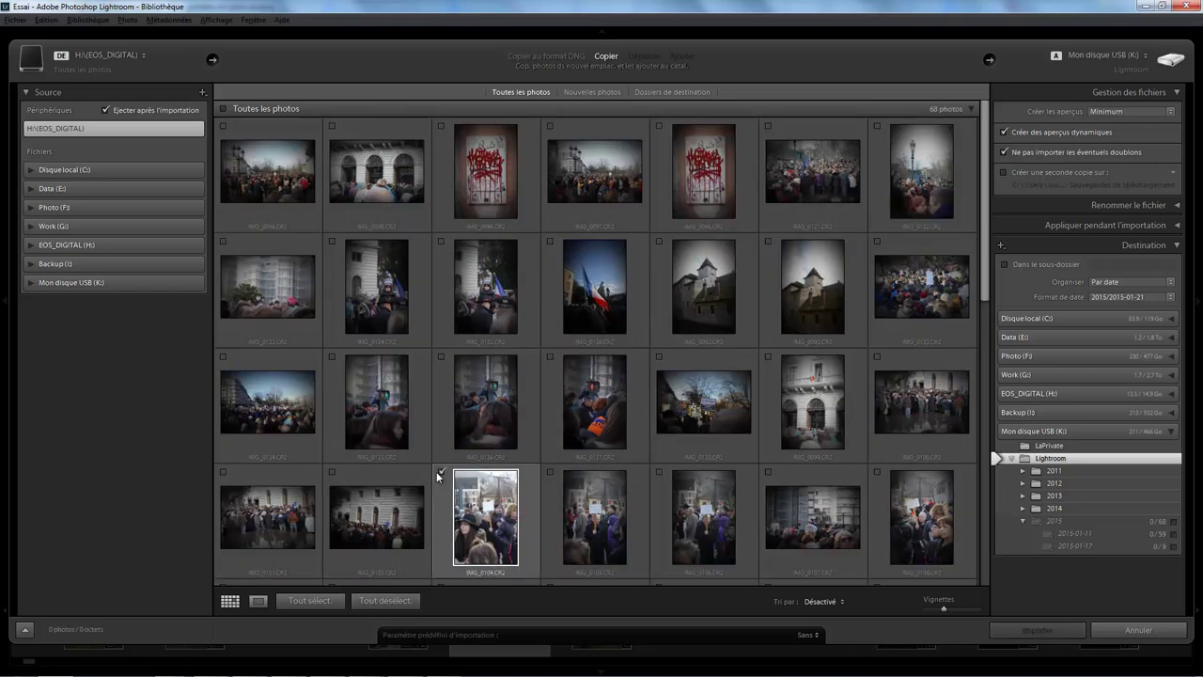
click(551, 472)
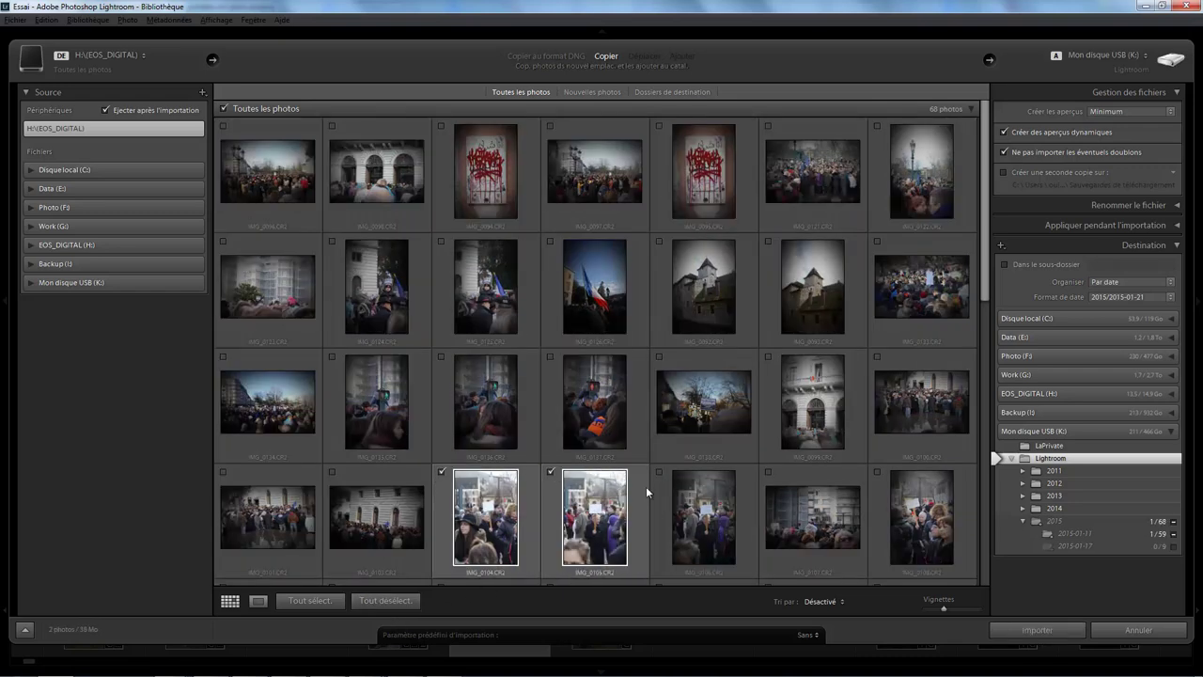
click(1043, 630)
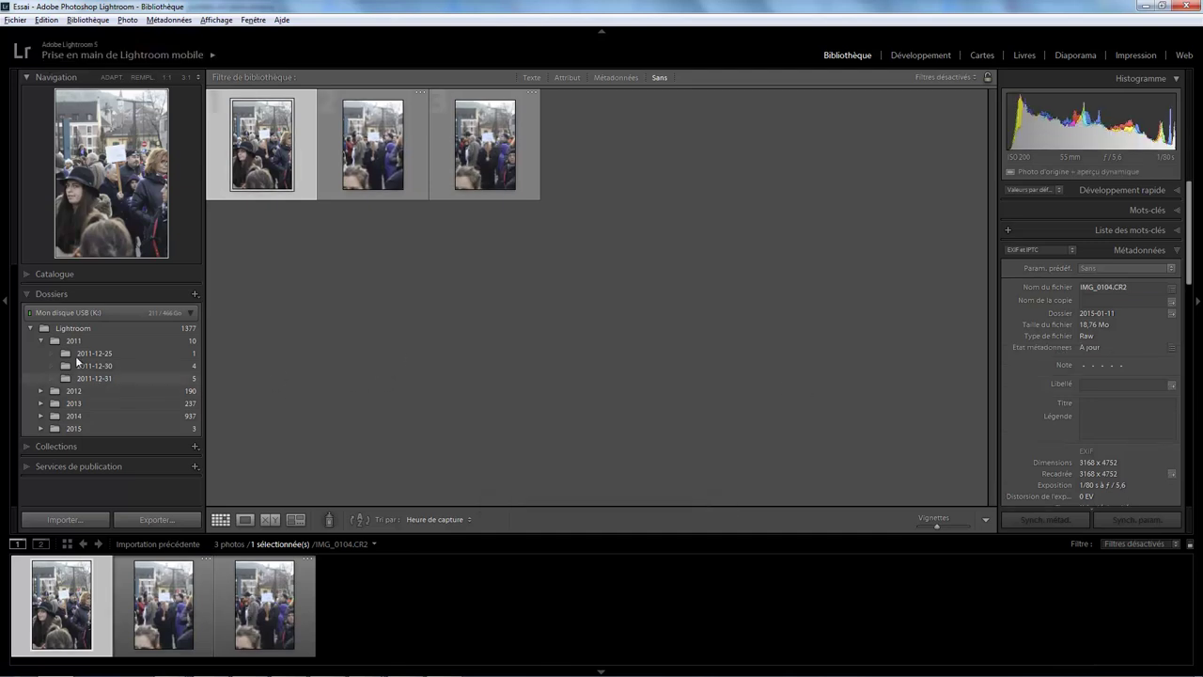
Collapse 2011, expand 2015 to reveal the 2015-01-11 folder, and select IMG_0105.
click(41, 339)
click(41, 390)
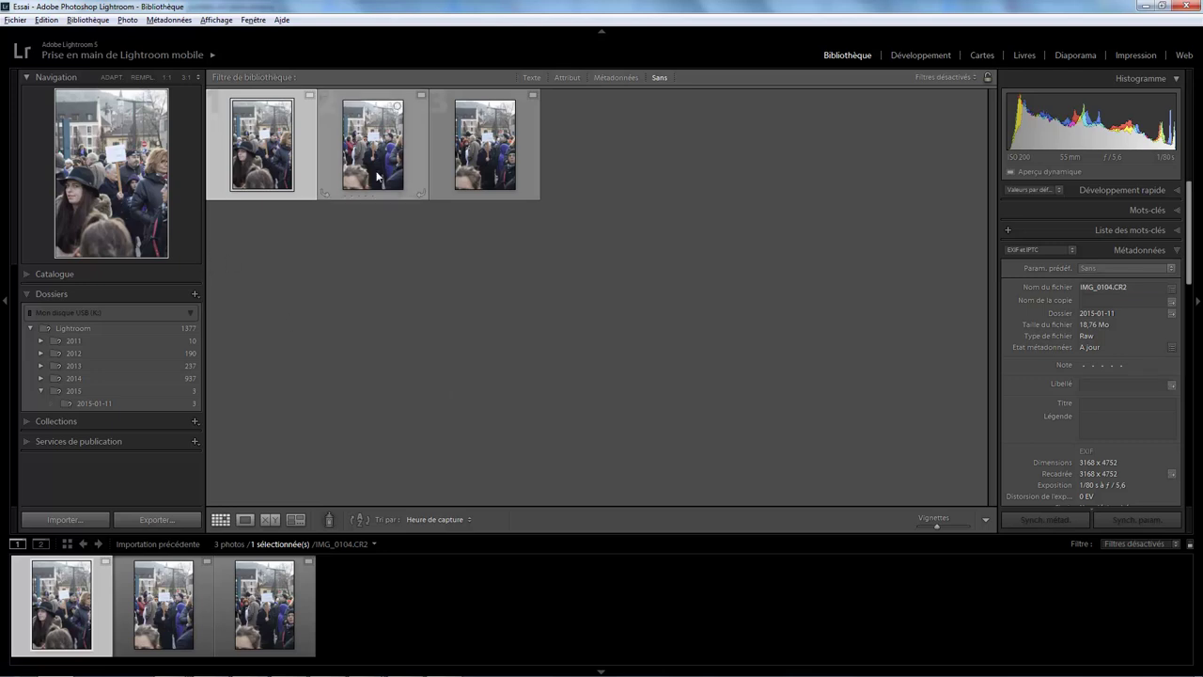
click(333, 170)
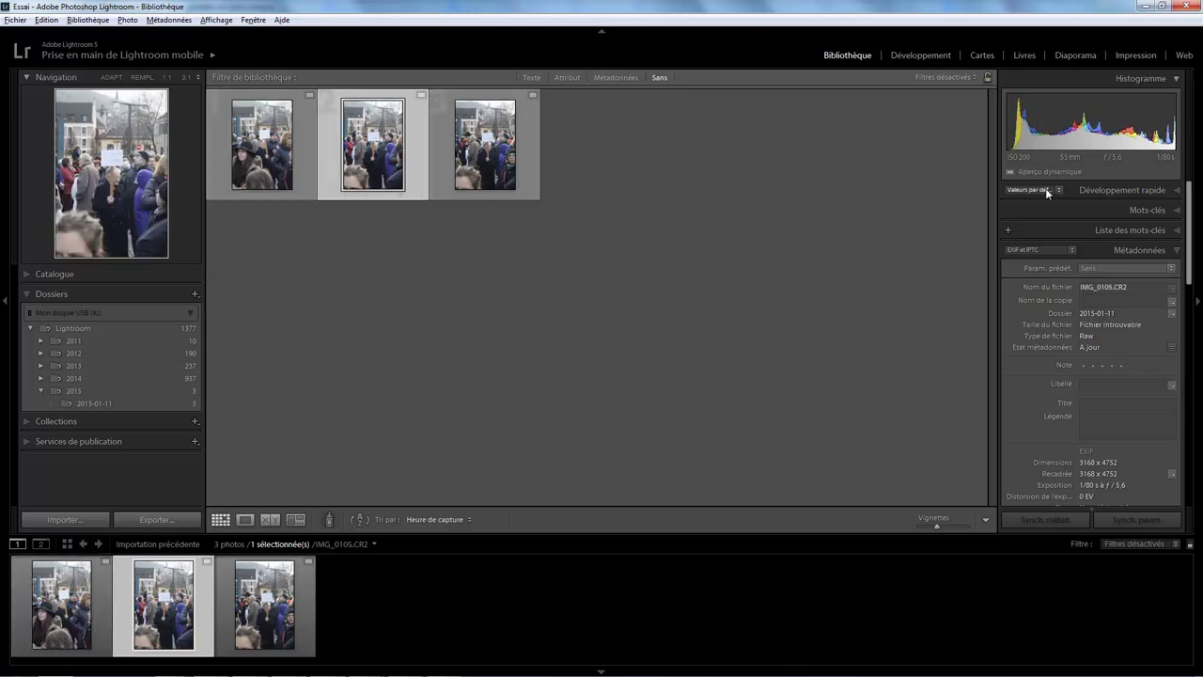
Open IMG_0105.CR2 at full magnification and pan across the crowd around the sign.
double_click(334, 156)
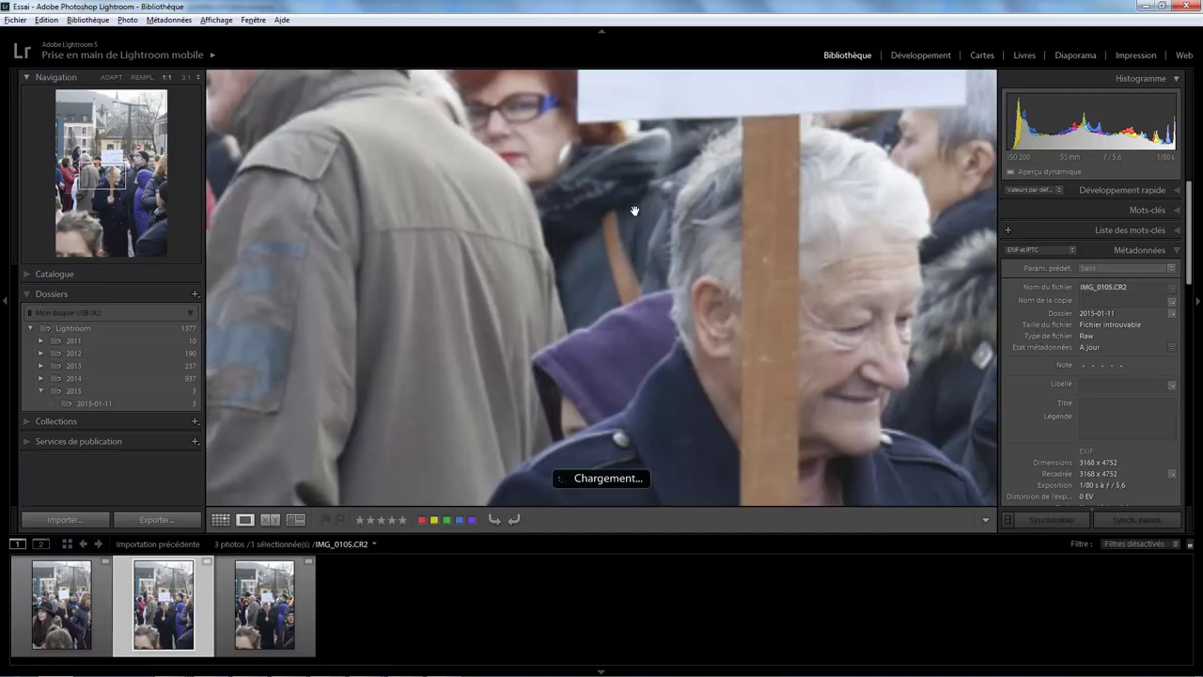
drag(761, 235, 666, 327)
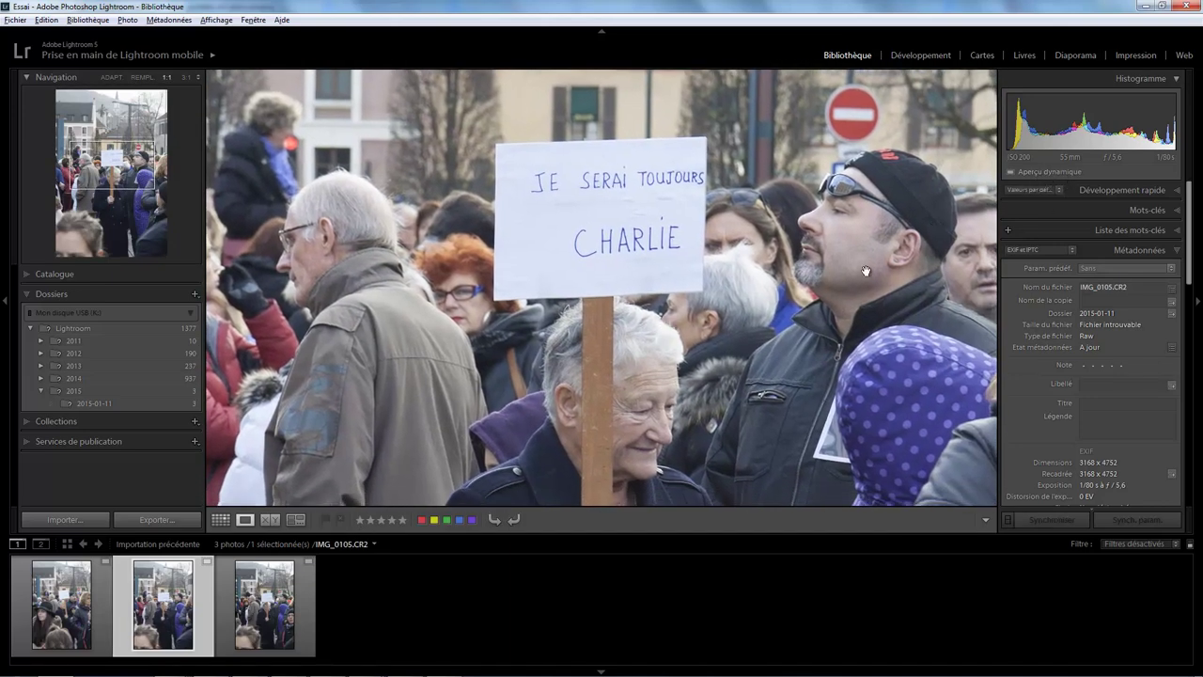